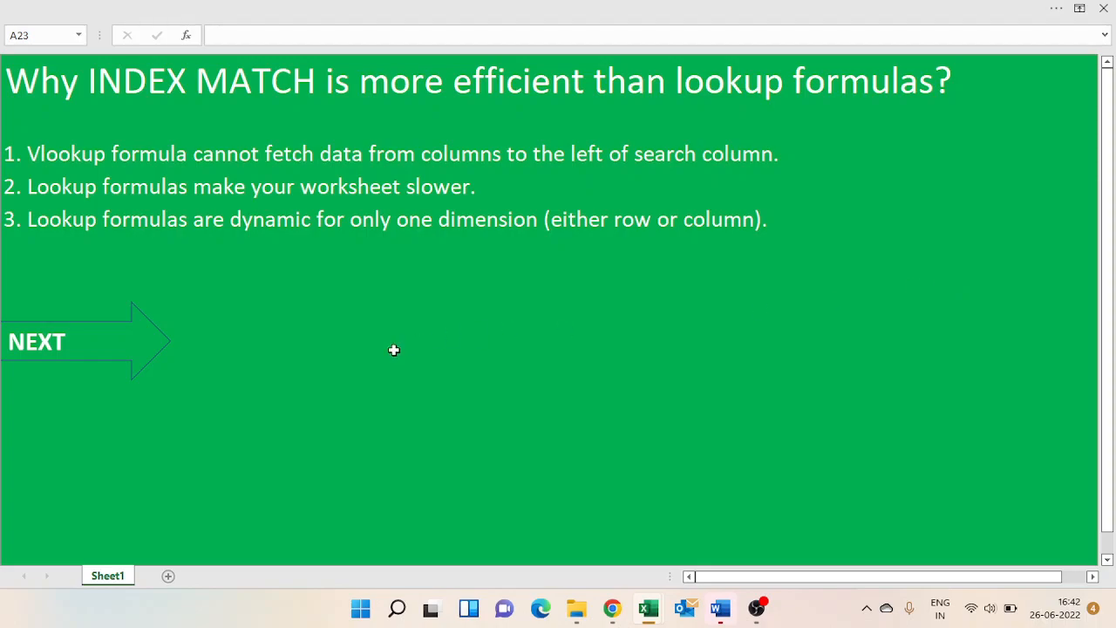
- Go on to the data sheet and examine the City column and the Sales, Expenses and Profit headers
click(80, 349)
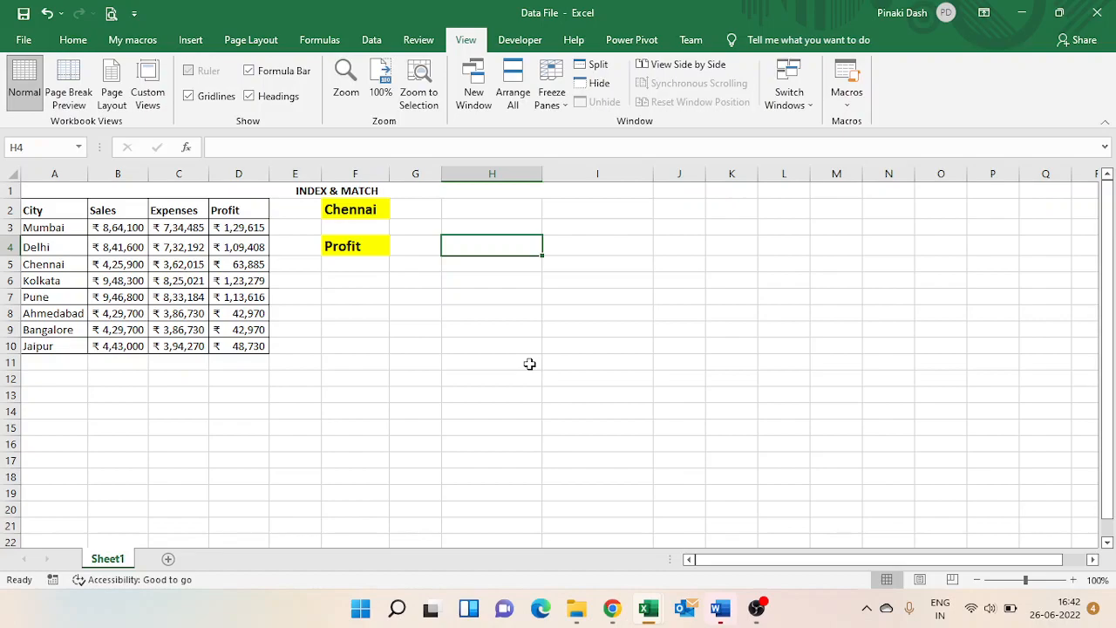
drag(45, 210, 42, 347)
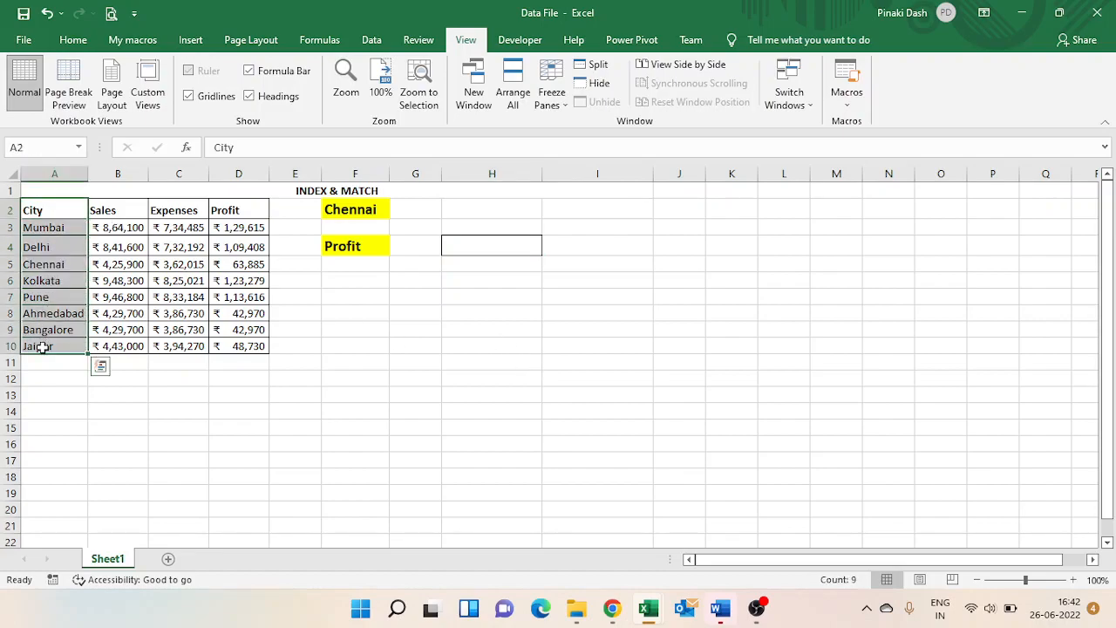
click(105, 211)
drag(103, 211, 232, 223)
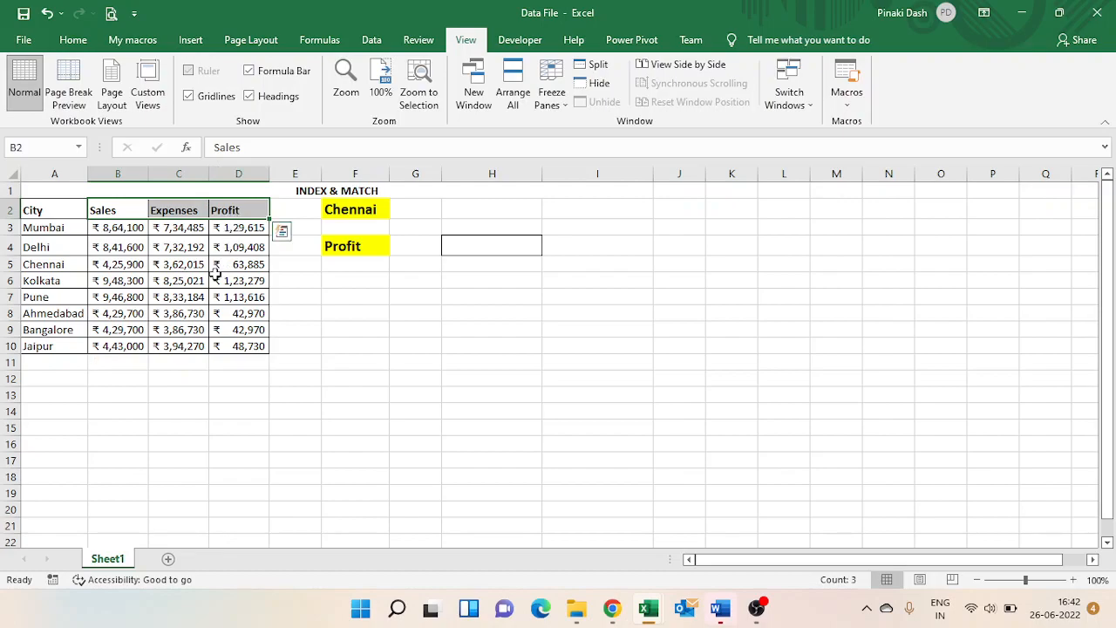
- Enter =VLOOKUP(F2,A2:D10,4,0) in cell H4 to fetch the profit of the city chosen in F2
click(495, 244)
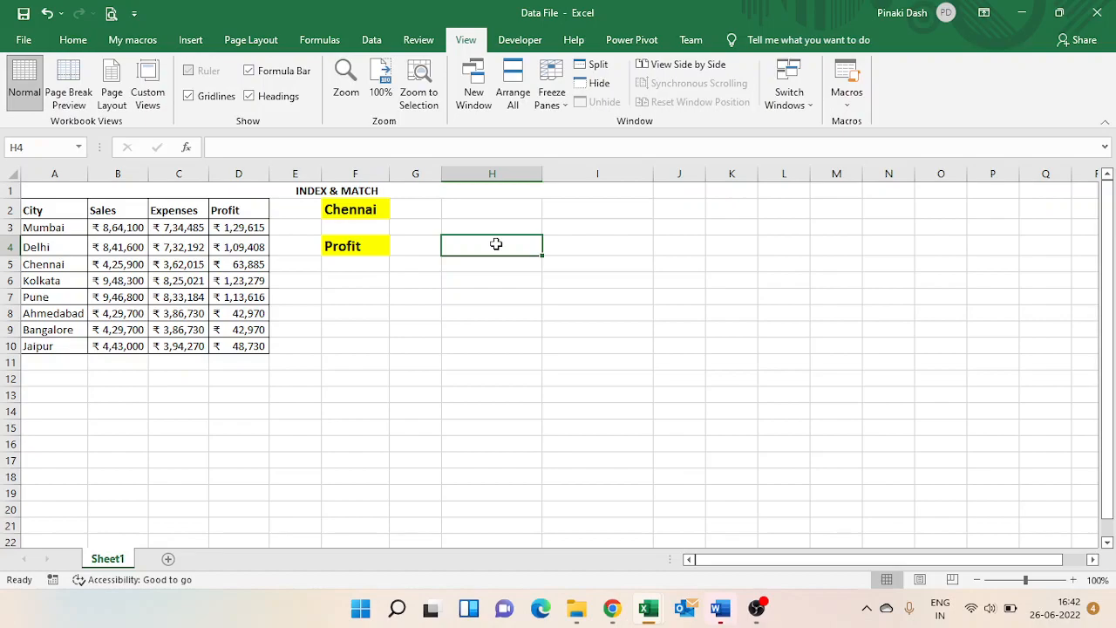
text(=vlo)
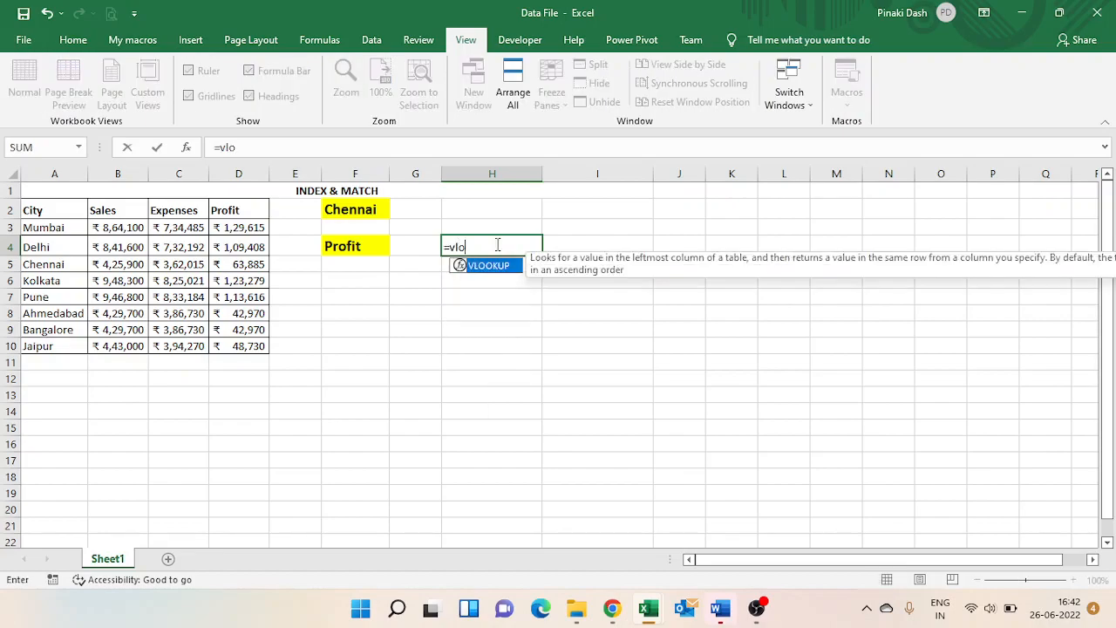
key(Tab)
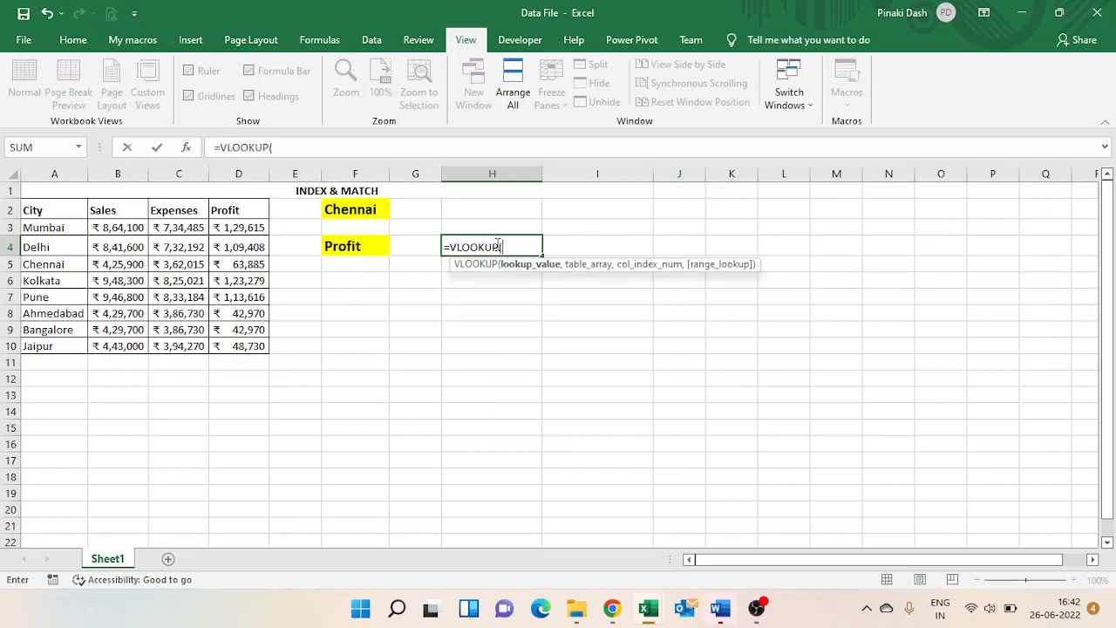
key(Up)
key(Up)
key(Left)
key(Left)
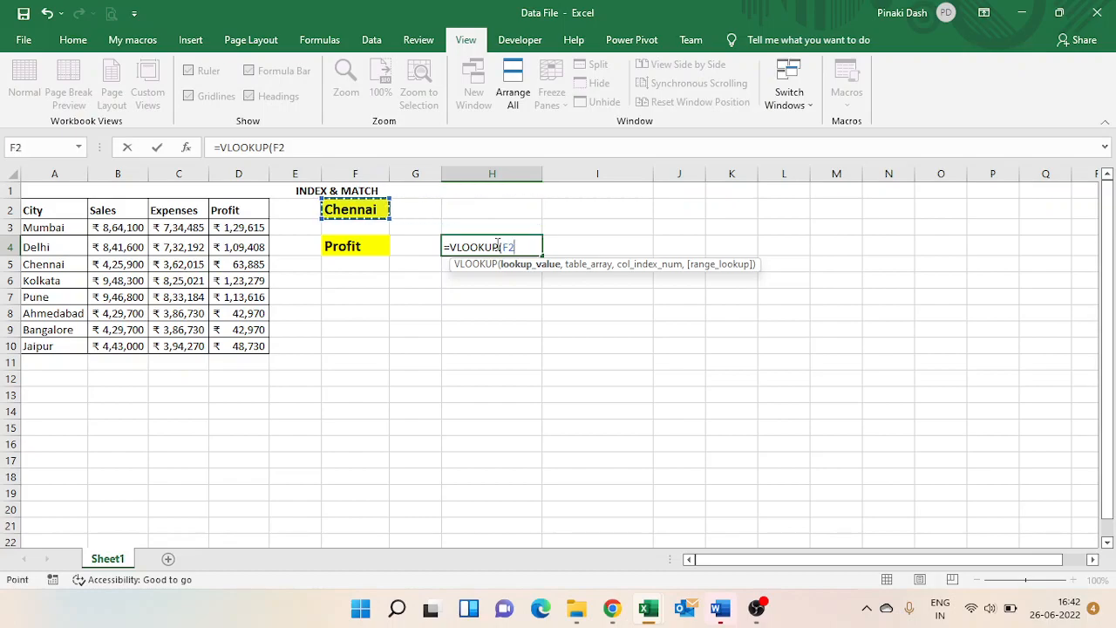
text(,)
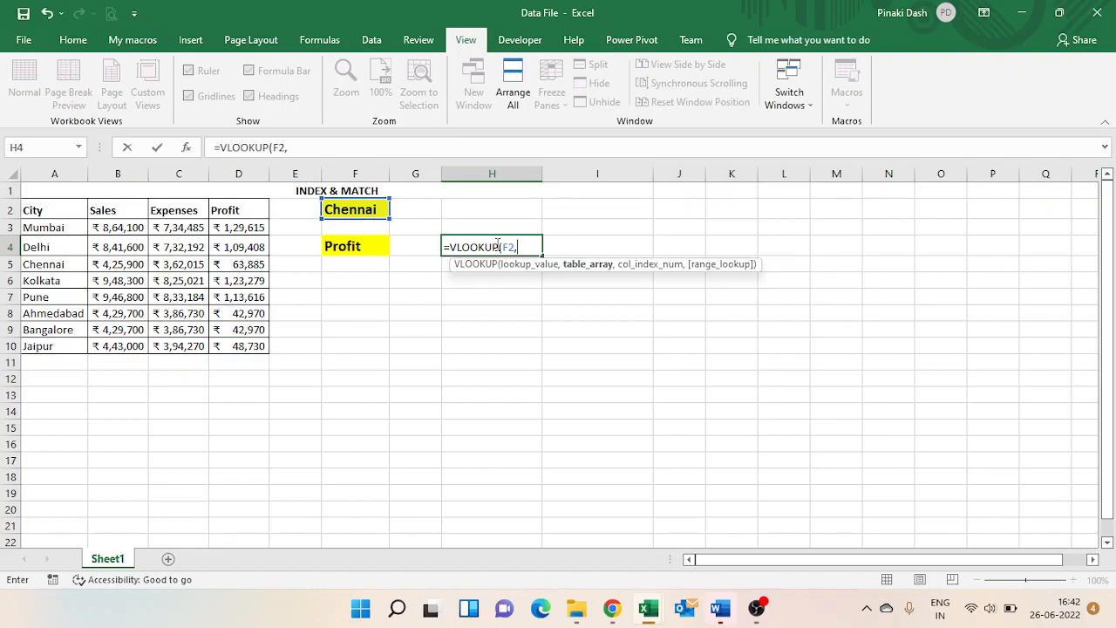
key(Left)
drag(33, 212, 234, 354)
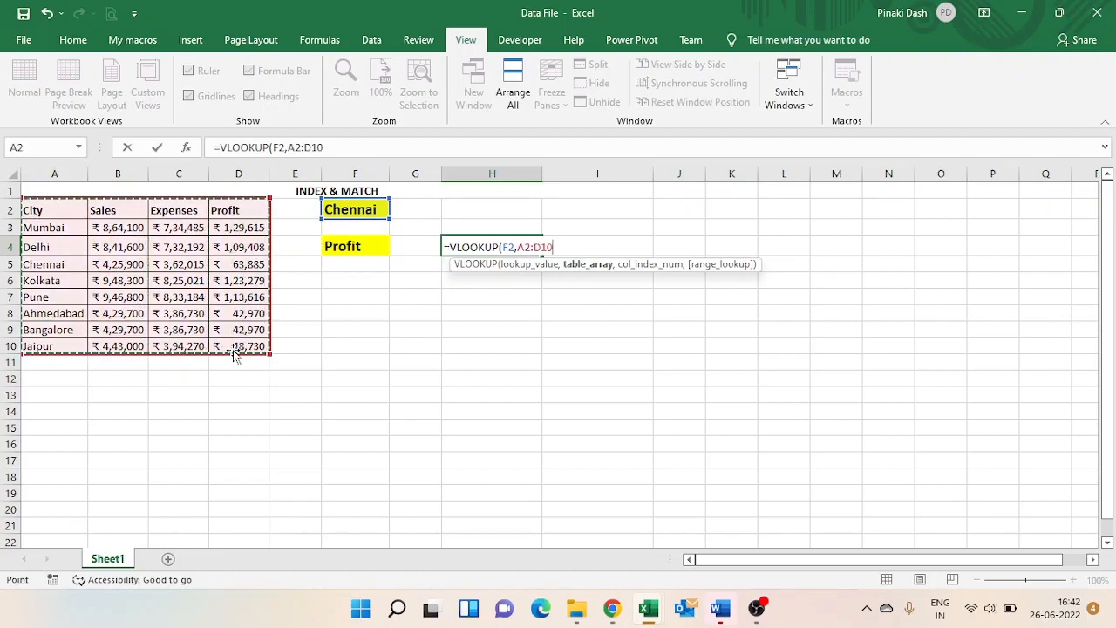
text(,)
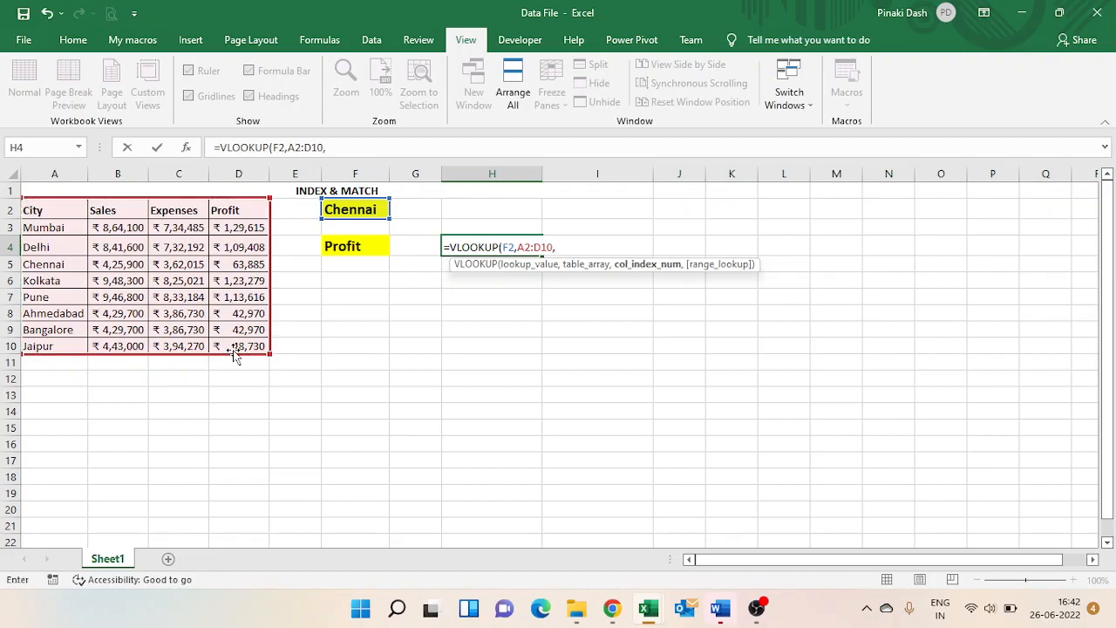
text(4,)
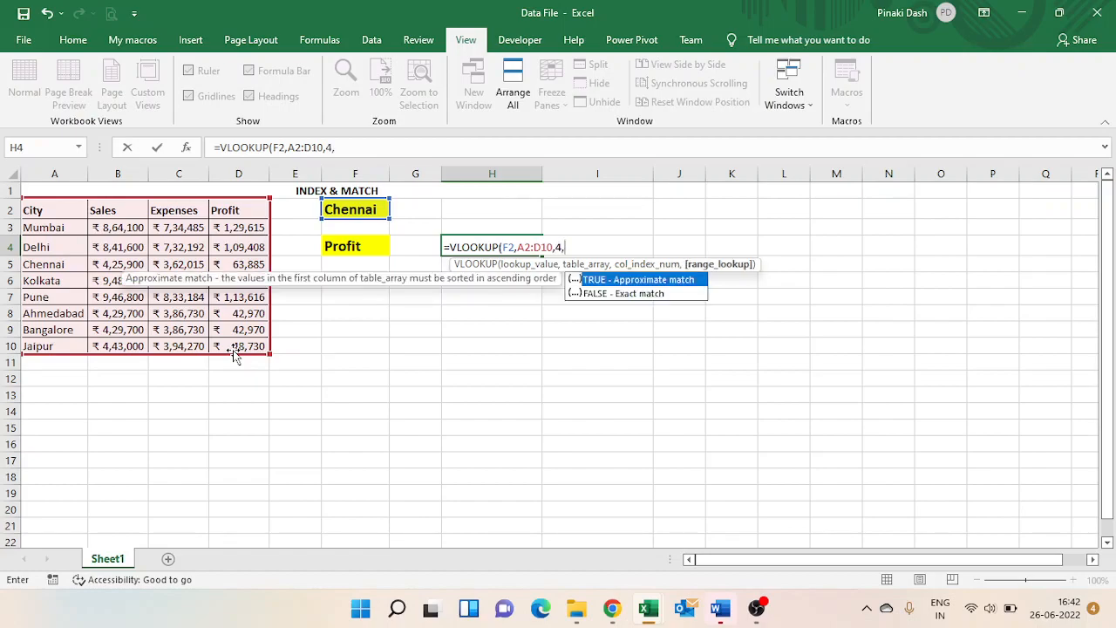
text(0))
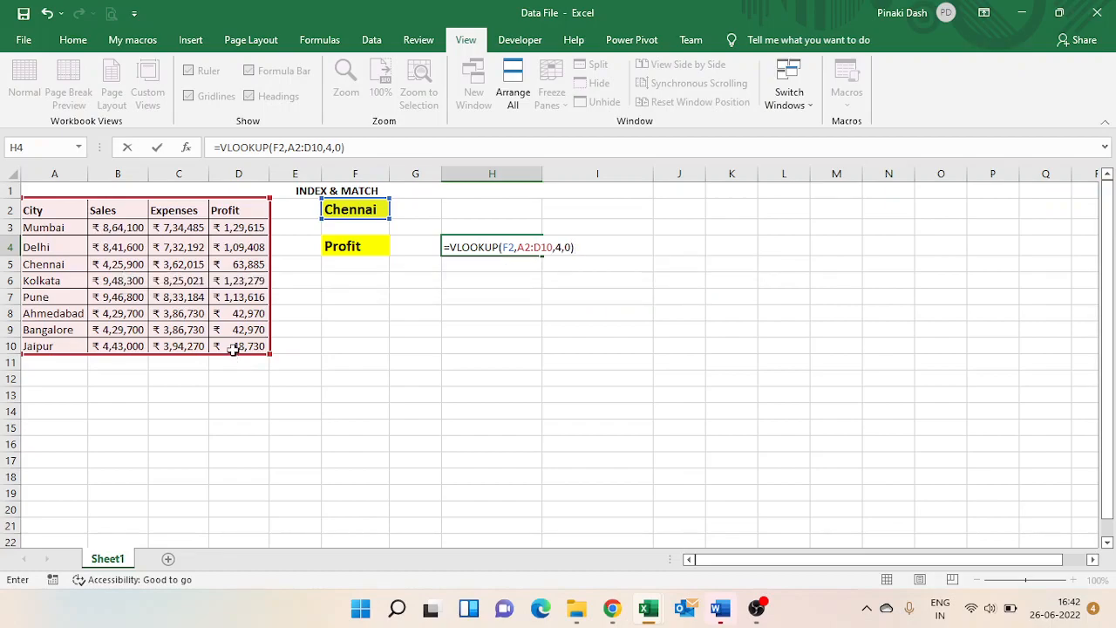
key(Return)
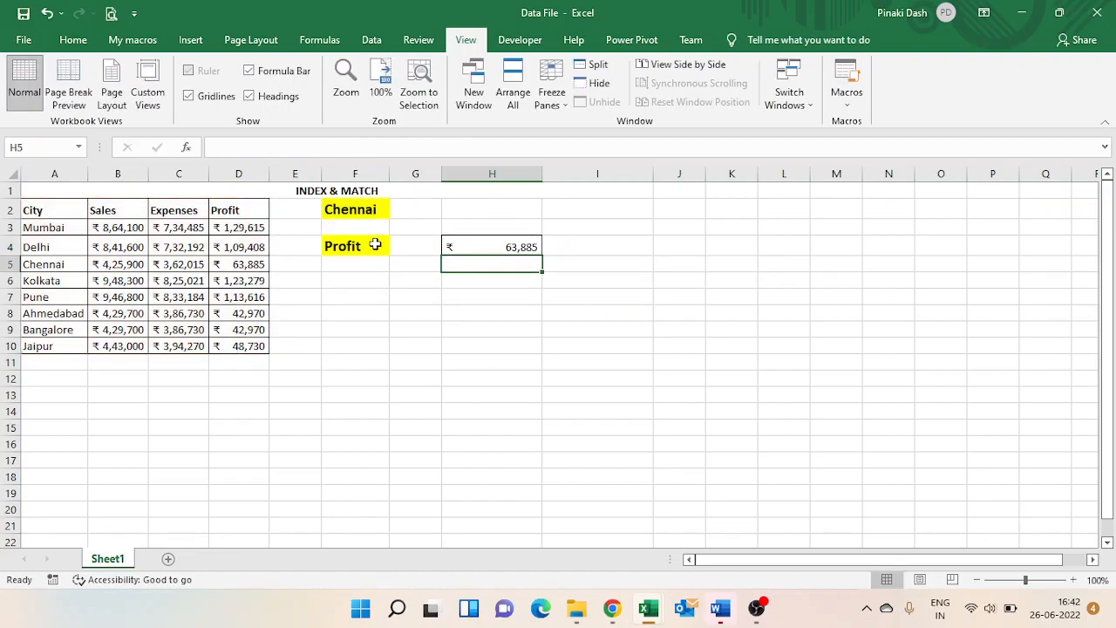
- Check the VLOOKUP result in H4 against the intersection of the Chennai row and the Profit column
drag(39, 267, 249, 273)
drag(235, 210, 244, 347)
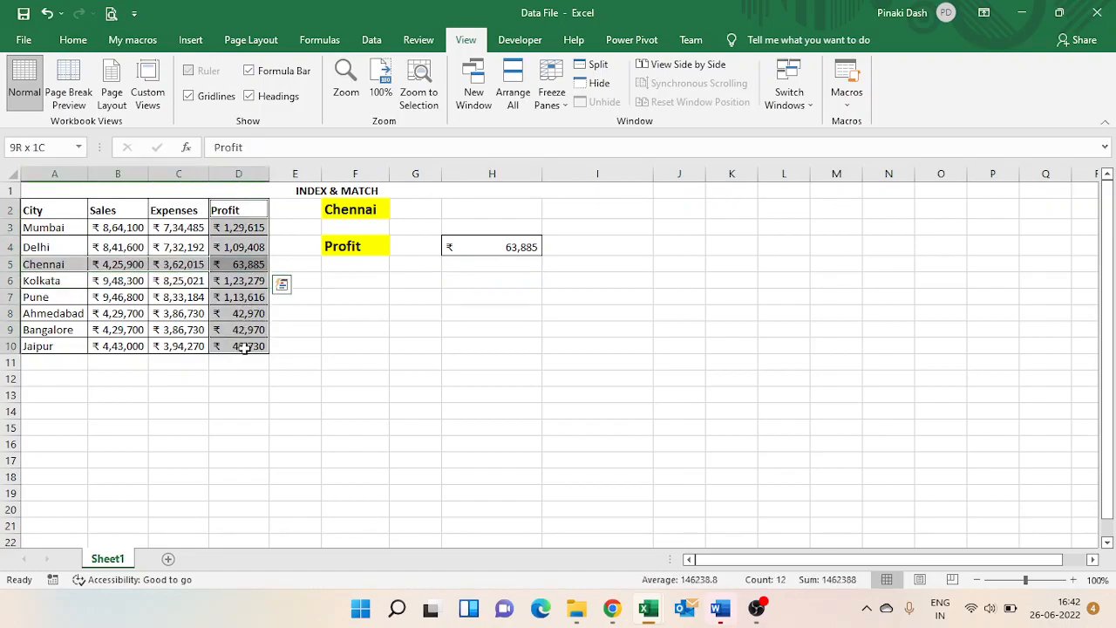
click(485, 252)
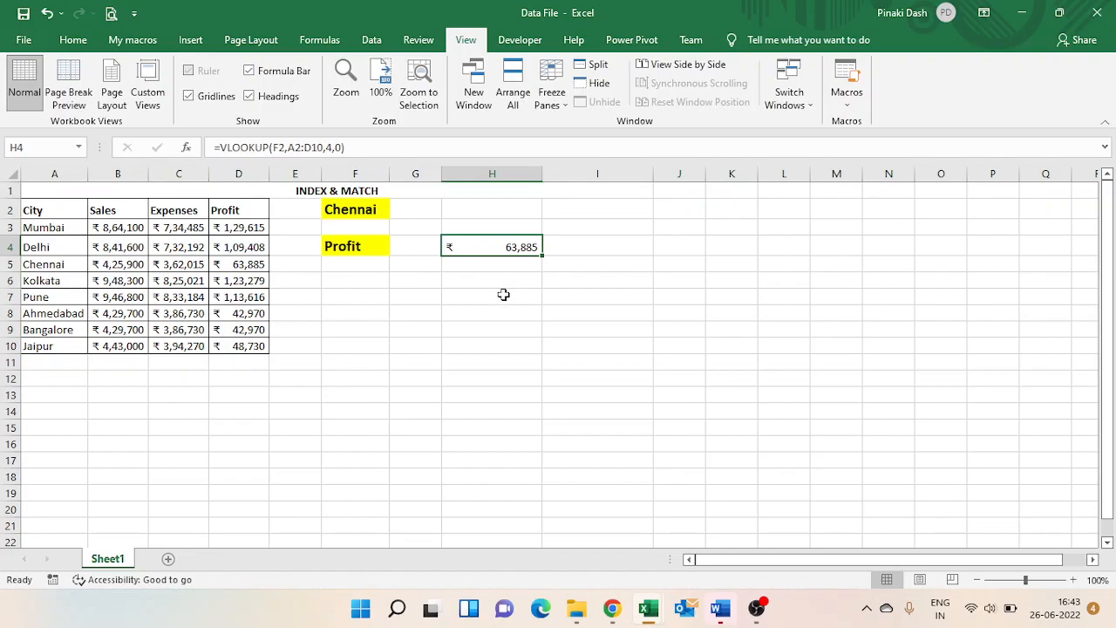
- Change the city in F2 to Kolkata and check H4 against the Kolkata row and Profit column
click(369, 214)
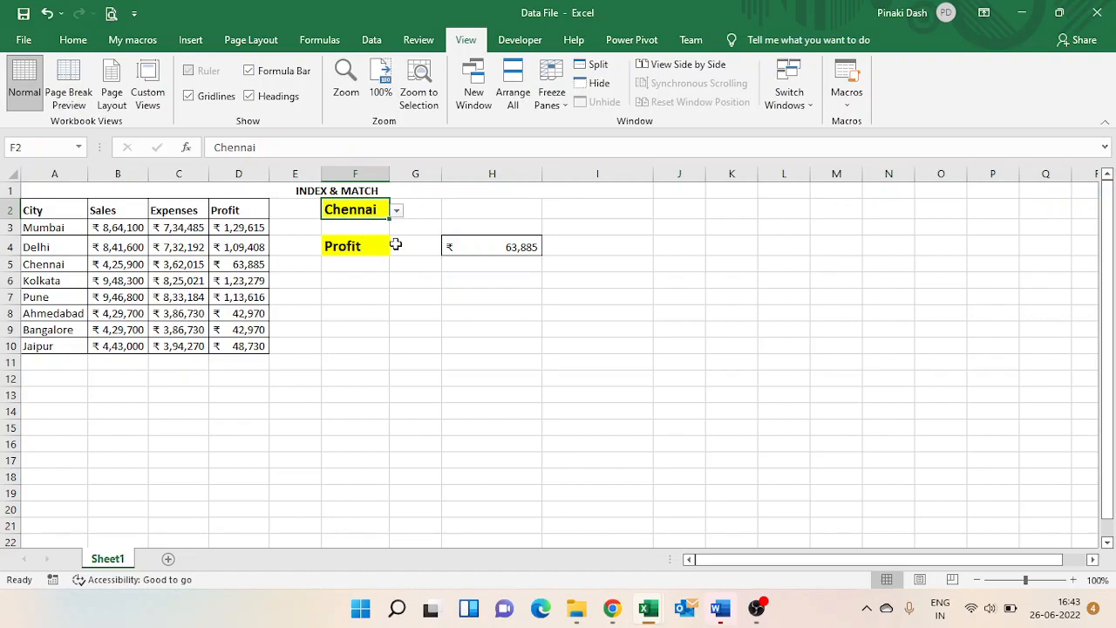
click(397, 212)
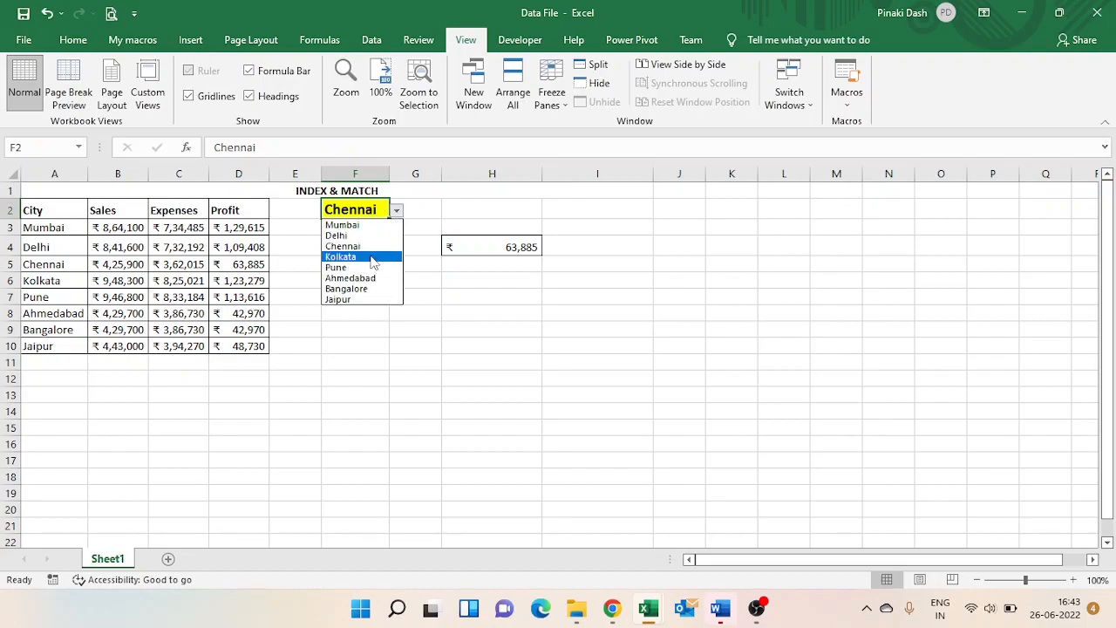
click(375, 265)
click(493, 254)
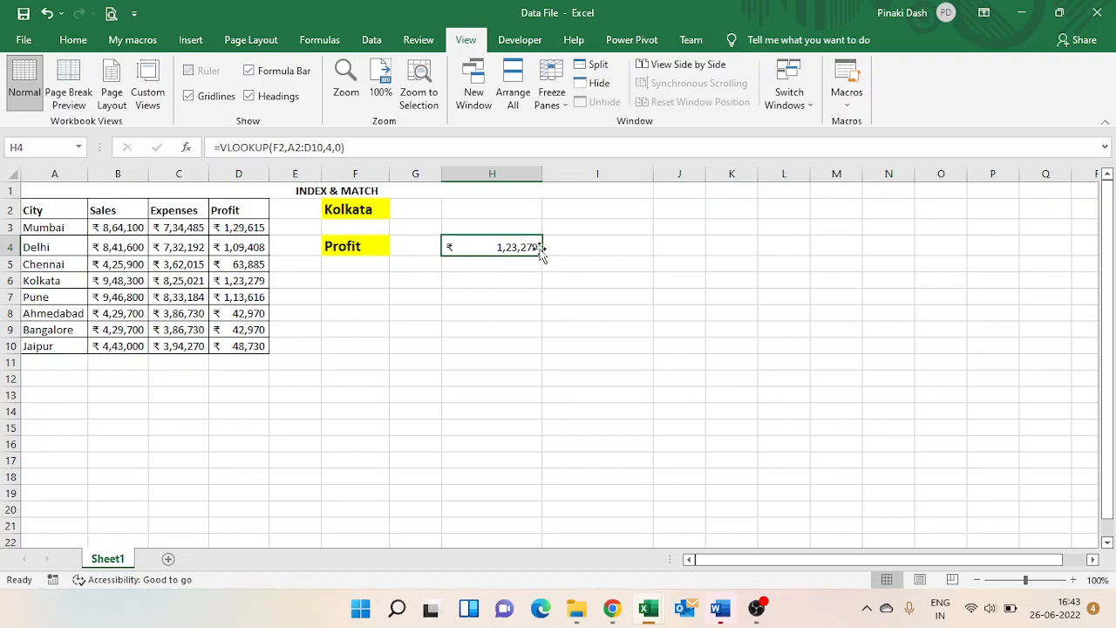
drag(31, 280, 248, 280)
drag(237, 212, 253, 342)
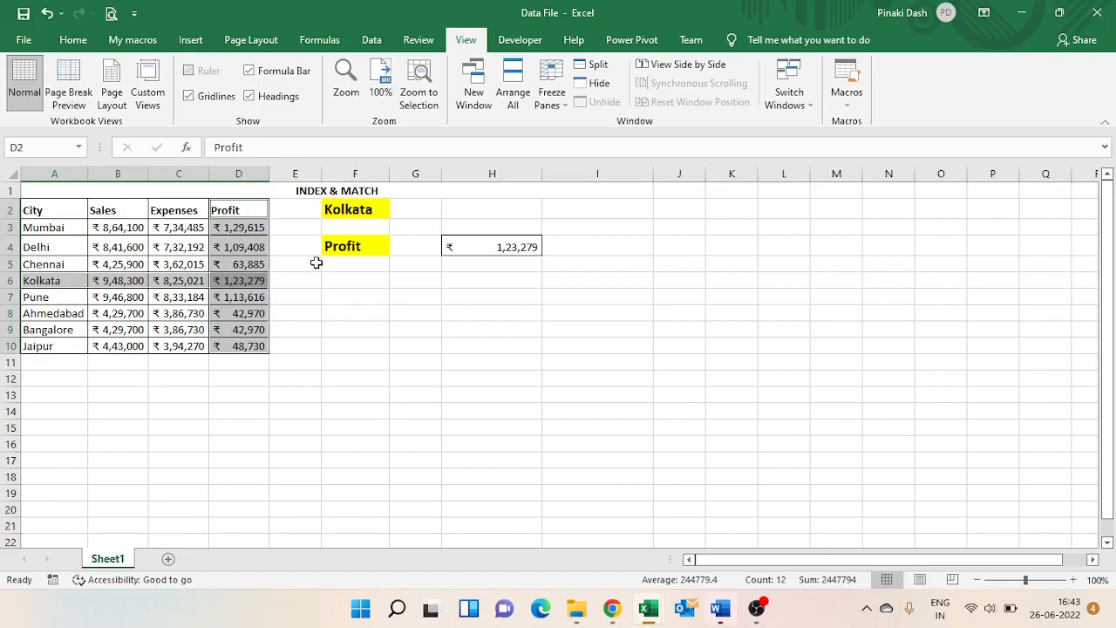
- Change the measure in F4 to Expenses and check the VLOOKUP cell H4
click(371, 249)
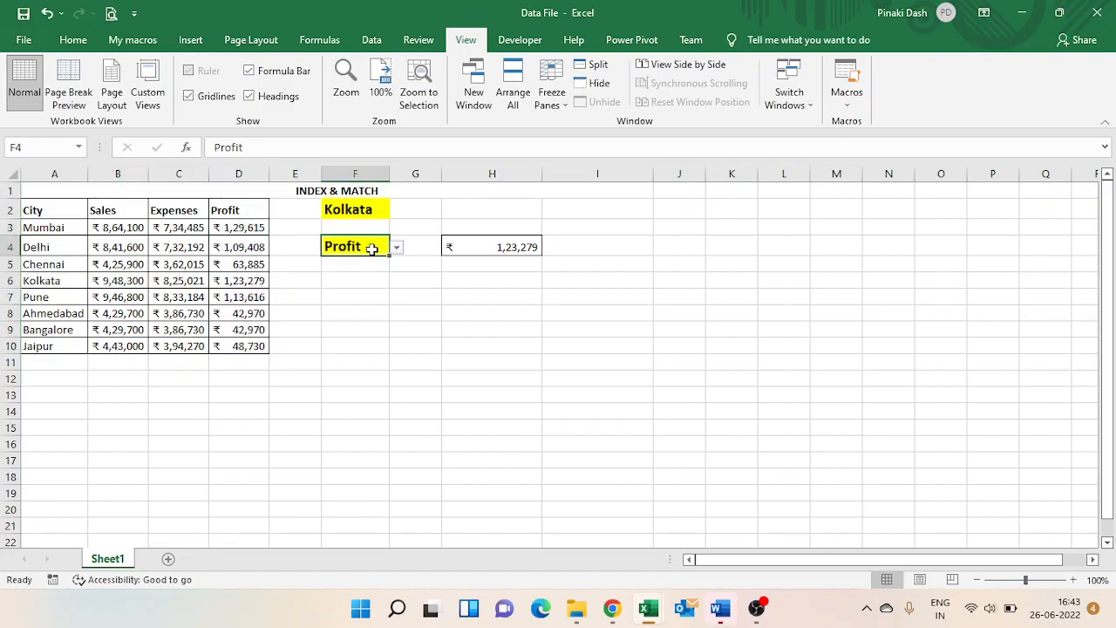
click(396, 248)
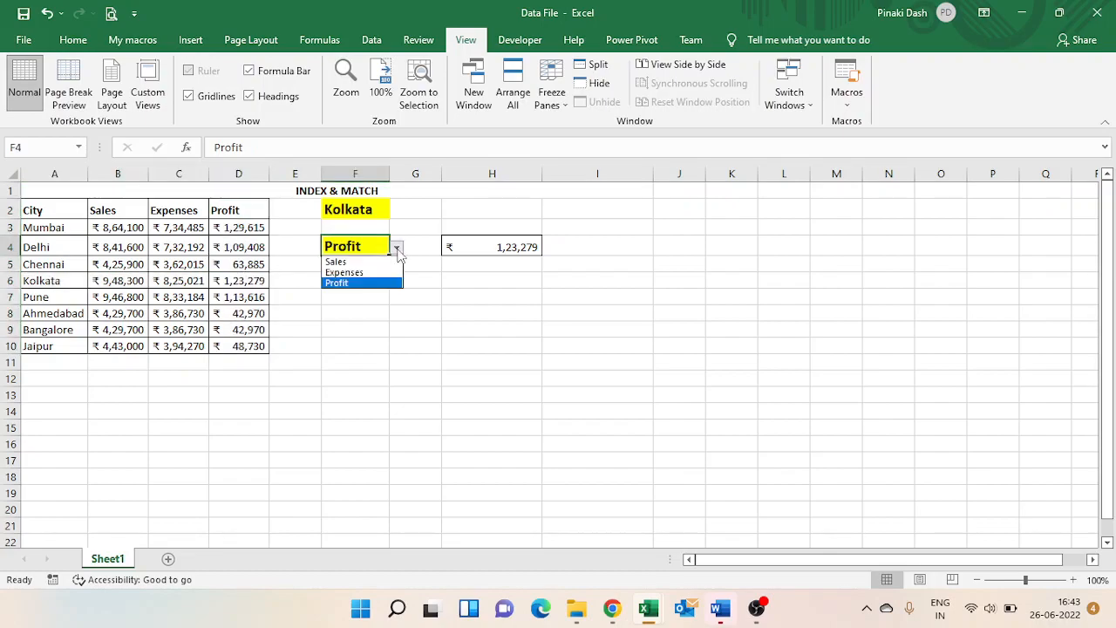
click(373, 277)
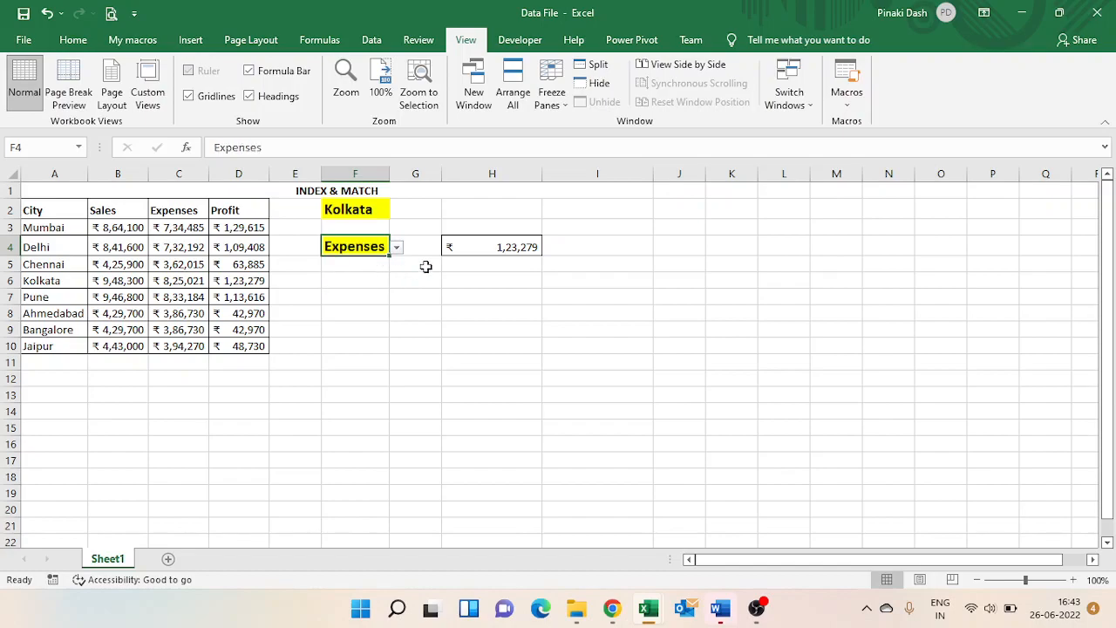
click(504, 247)
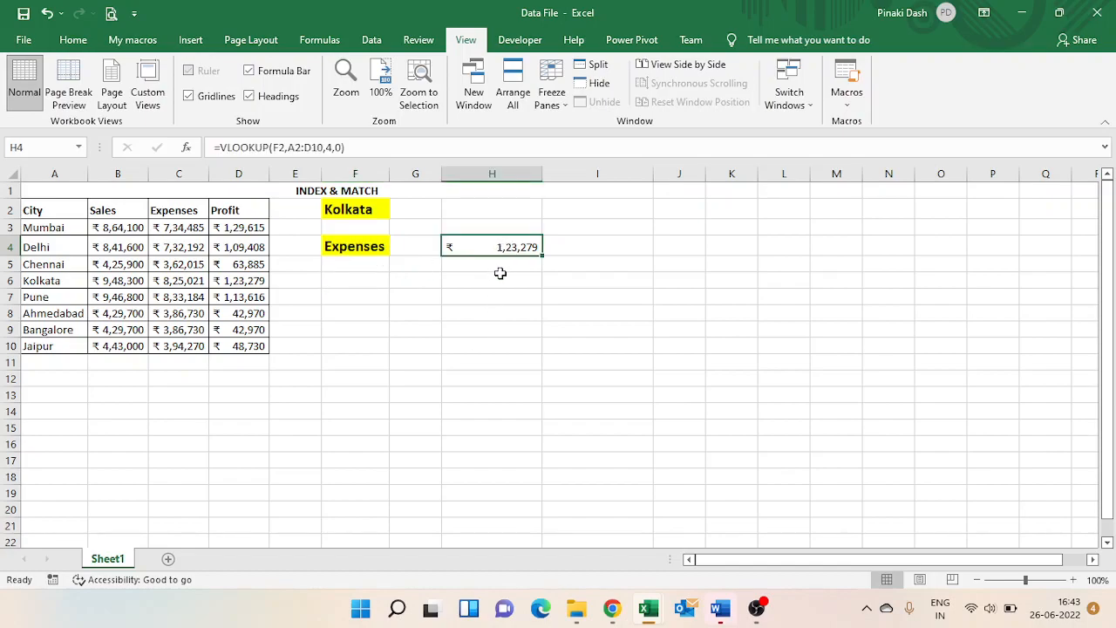
- Examine the column index argument of the VLOOKUP formula in H4 without altering it
double_click(503, 247)
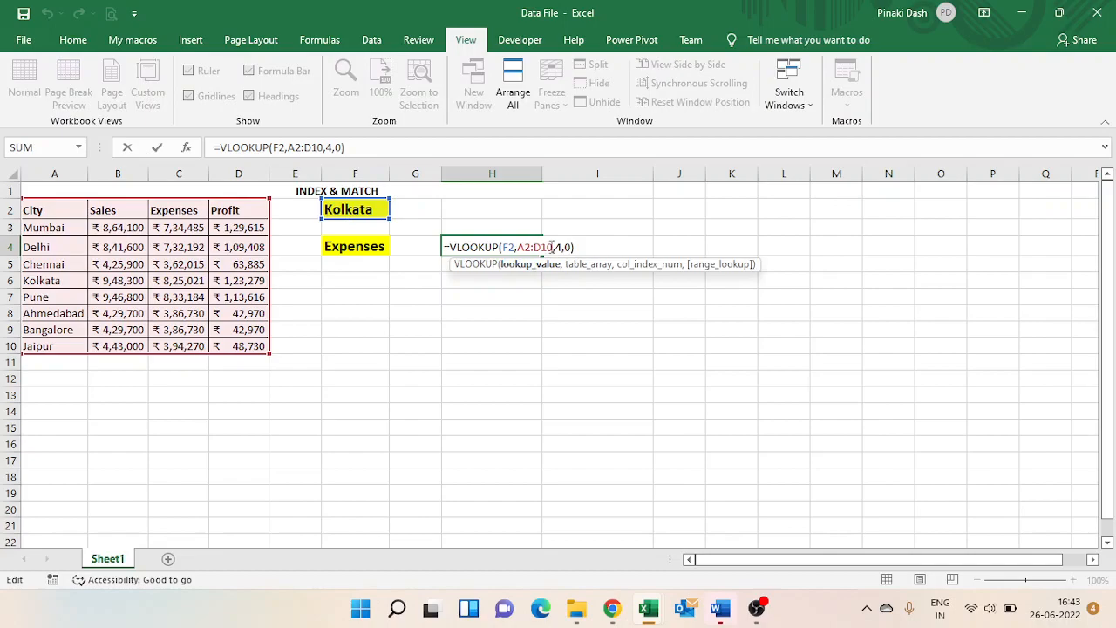
double_click(559, 247)
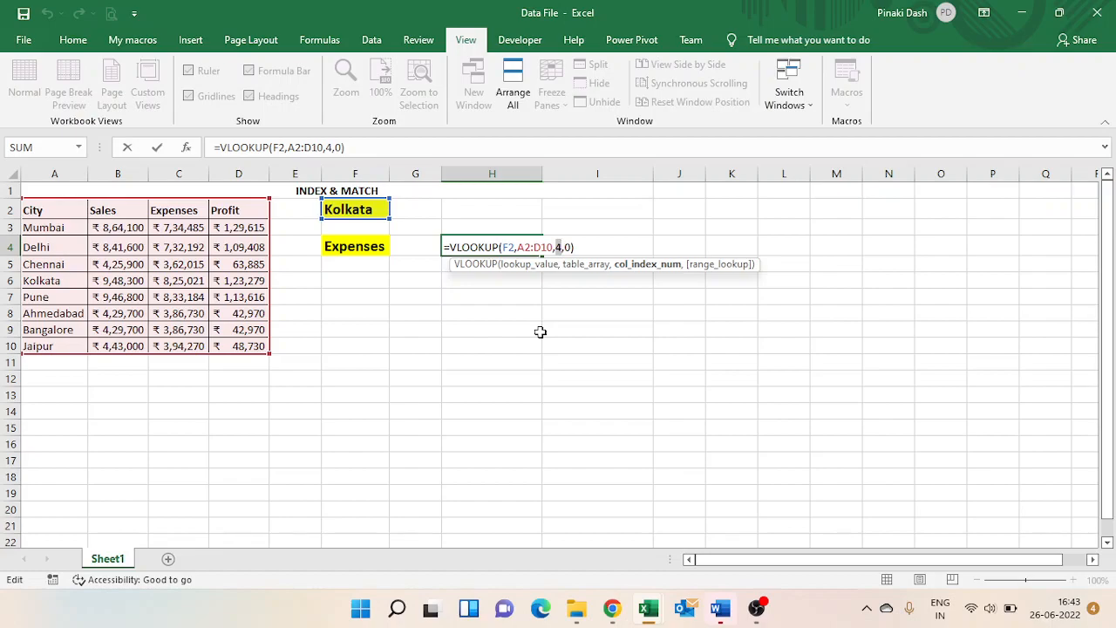
key(Return)
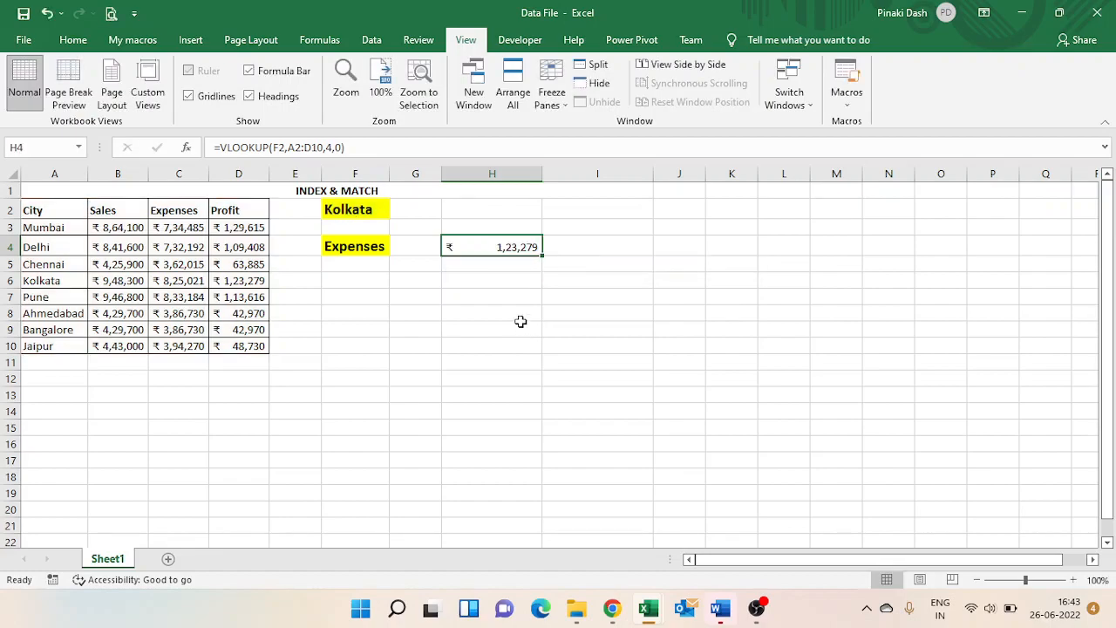
- Enter the label INDEX in cell F7
click(353, 295)
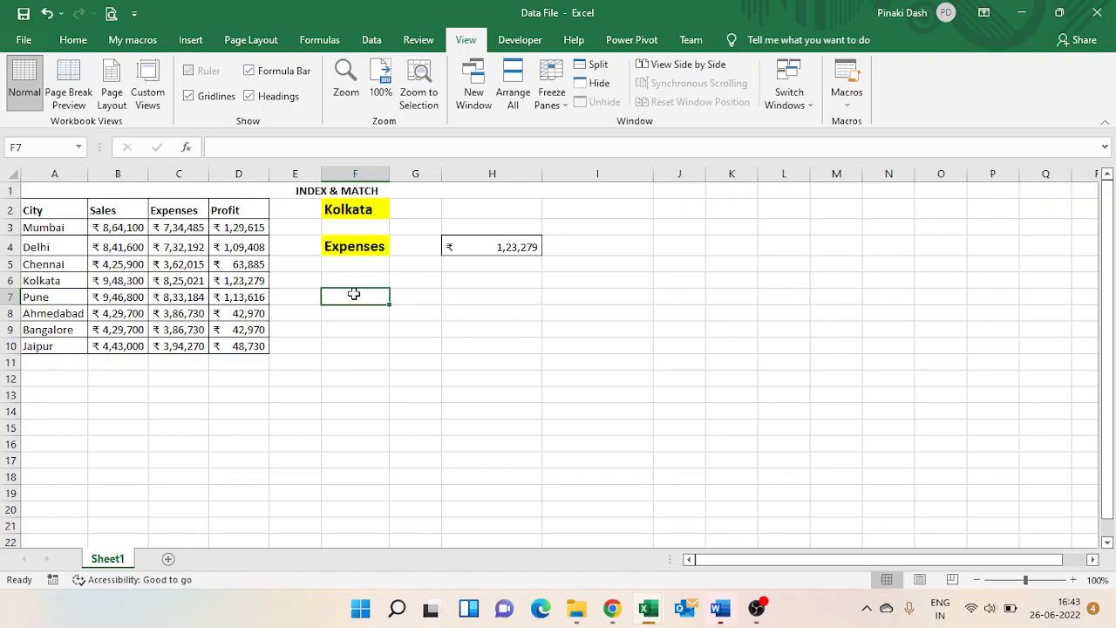
text(INDEX)
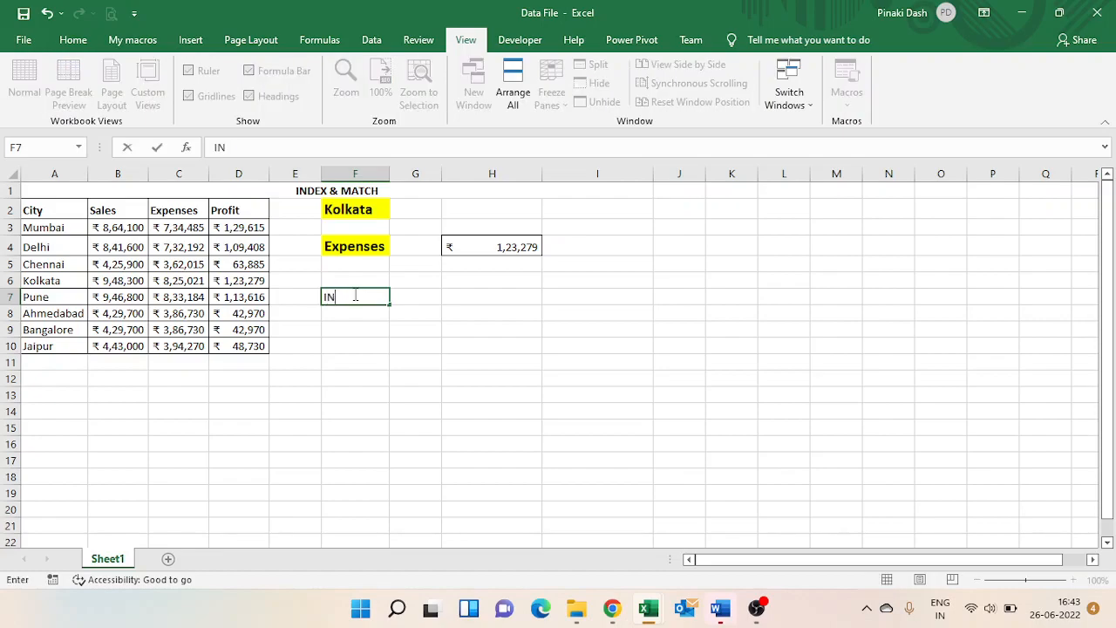
key(Tab)
key(Tab)
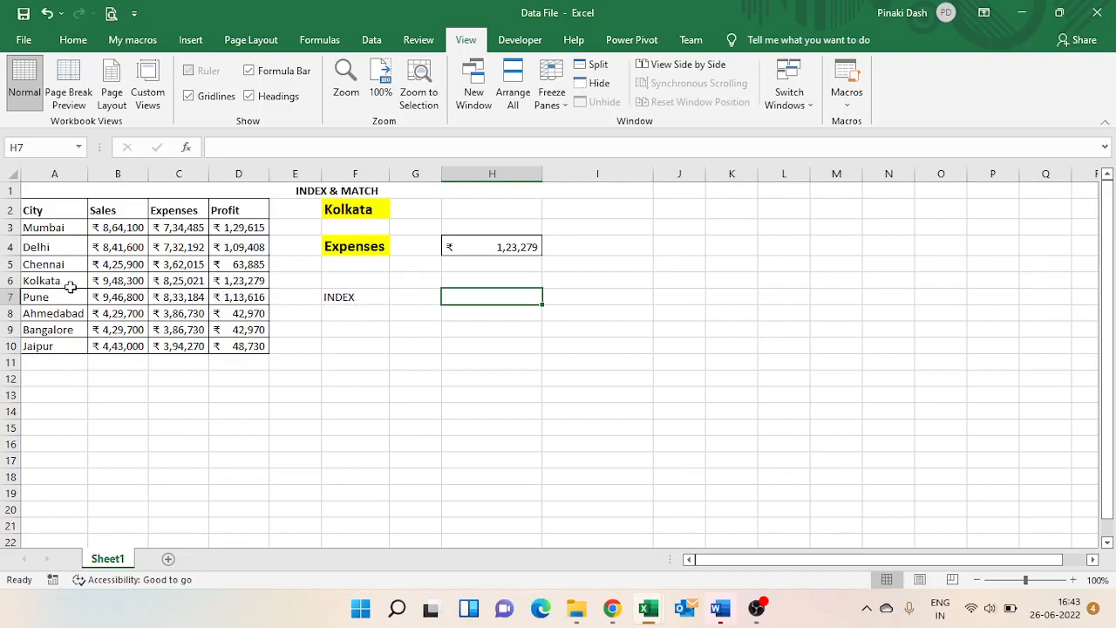
- Locate the Kolkata row and Expenses column in the table, and enter =INDEX(A2:D10,5,3) in cell H7
drag(58, 286, 245, 281)
drag(174, 210, 179, 346)
click(461, 296)
text(=)
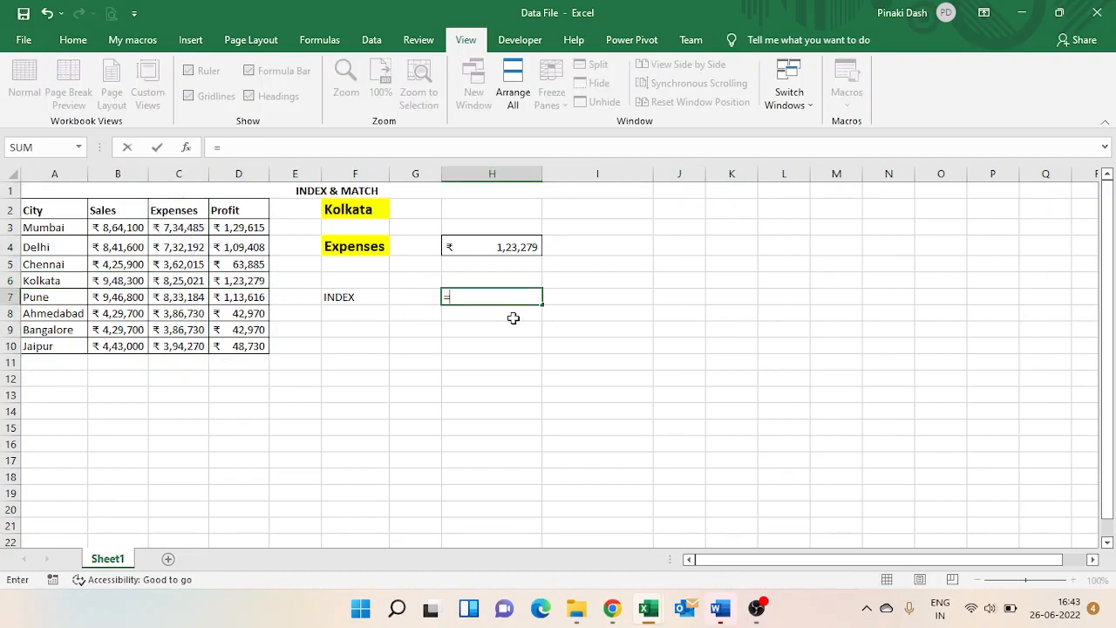
text(INDEX()
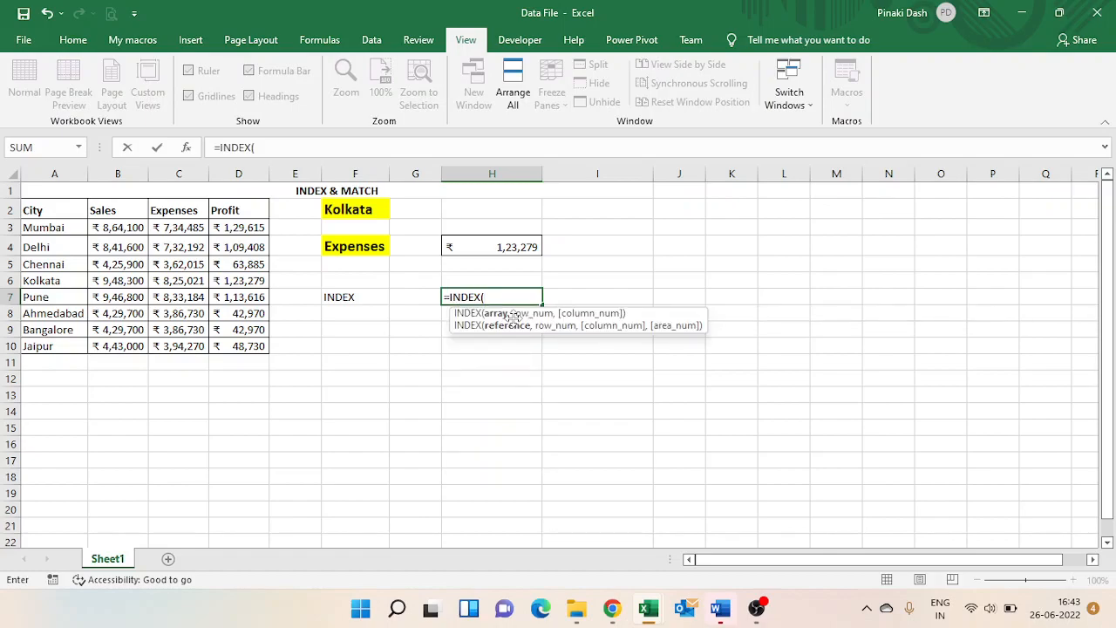
drag(41, 212, 240, 346)
text(,)
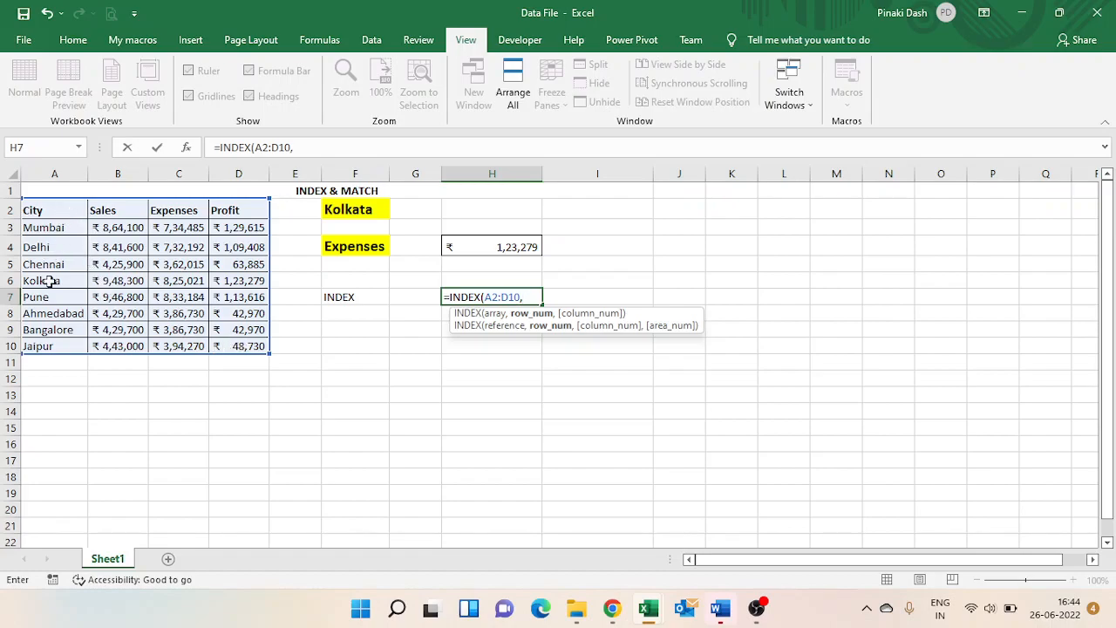
text(5,)
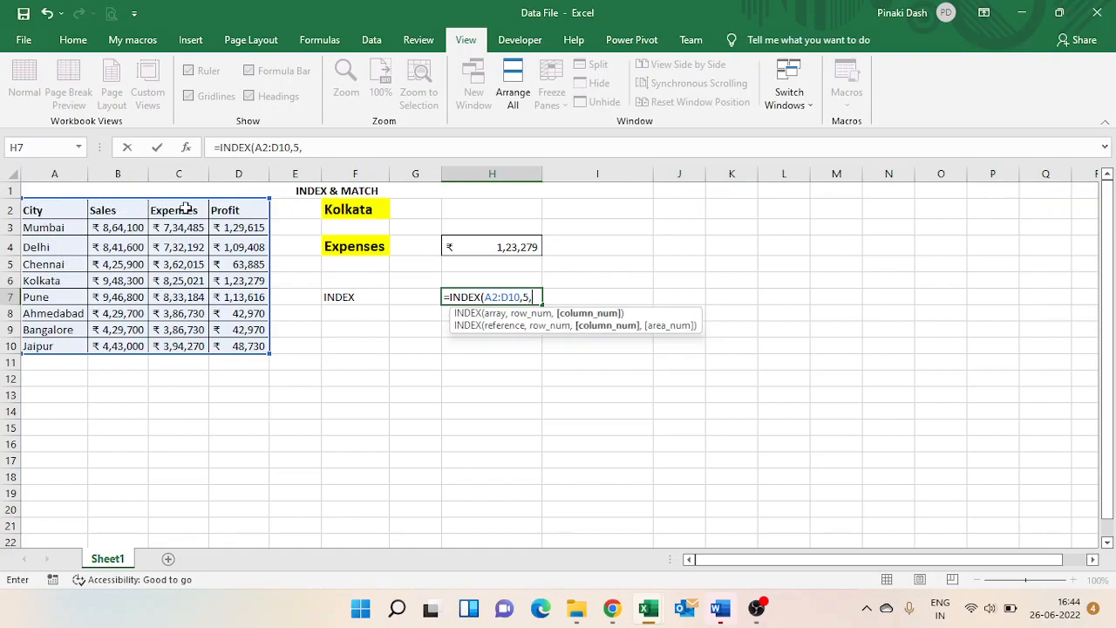
text(3))
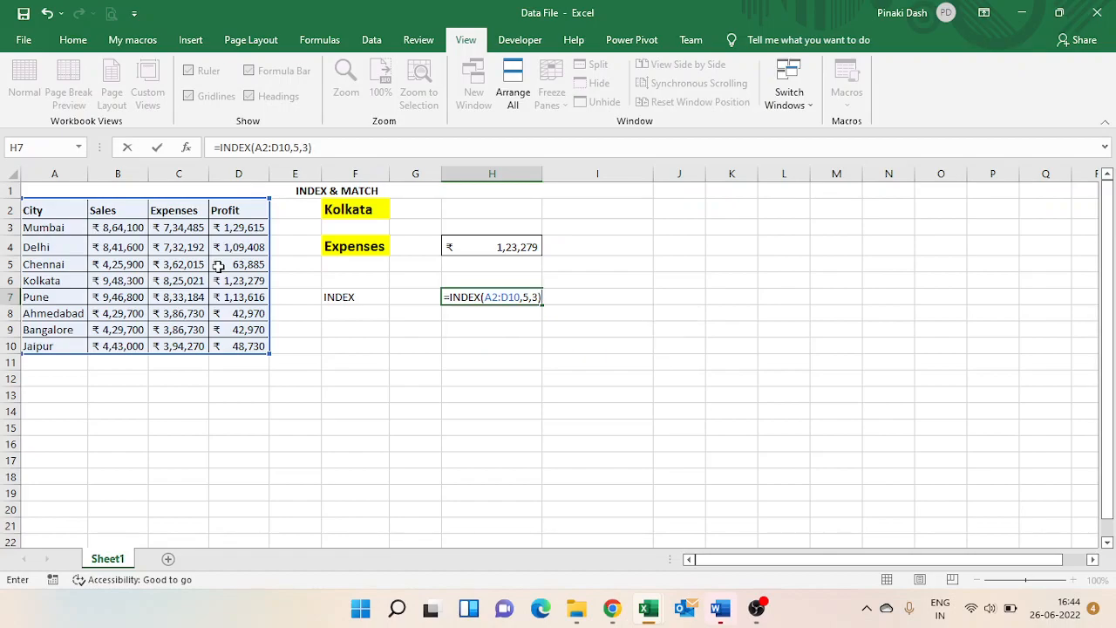
key(Return)
click(496, 298)
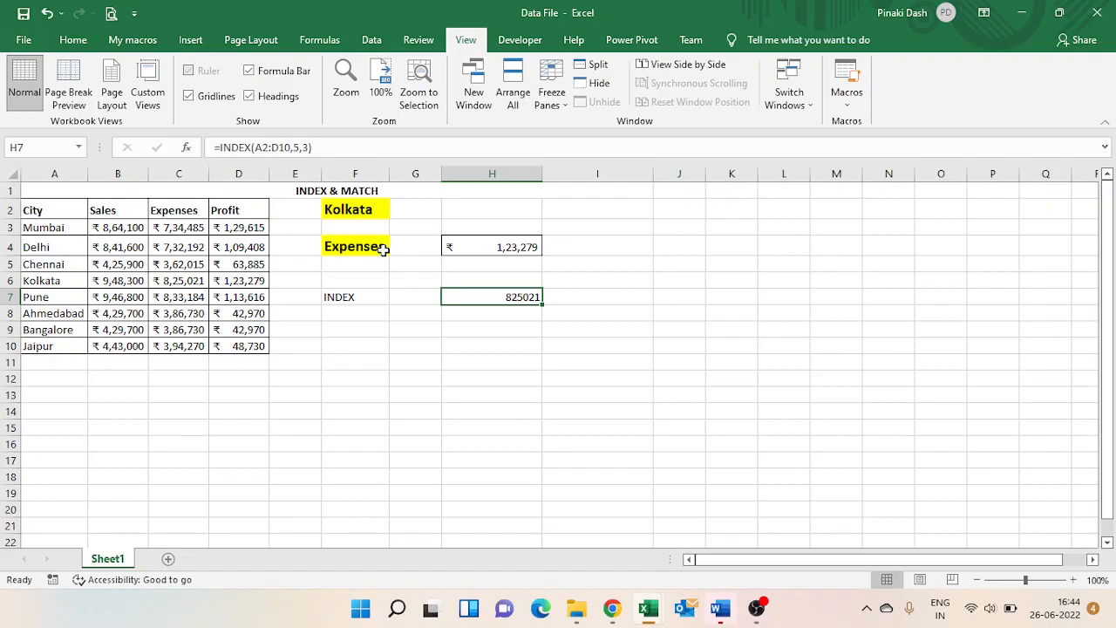
- Check where the Kolkata row and Expenses column of the table intersect against the INDEX cell H7
drag(44, 277, 258, 281)
ctrl+drag(174, 210, 164, 349)
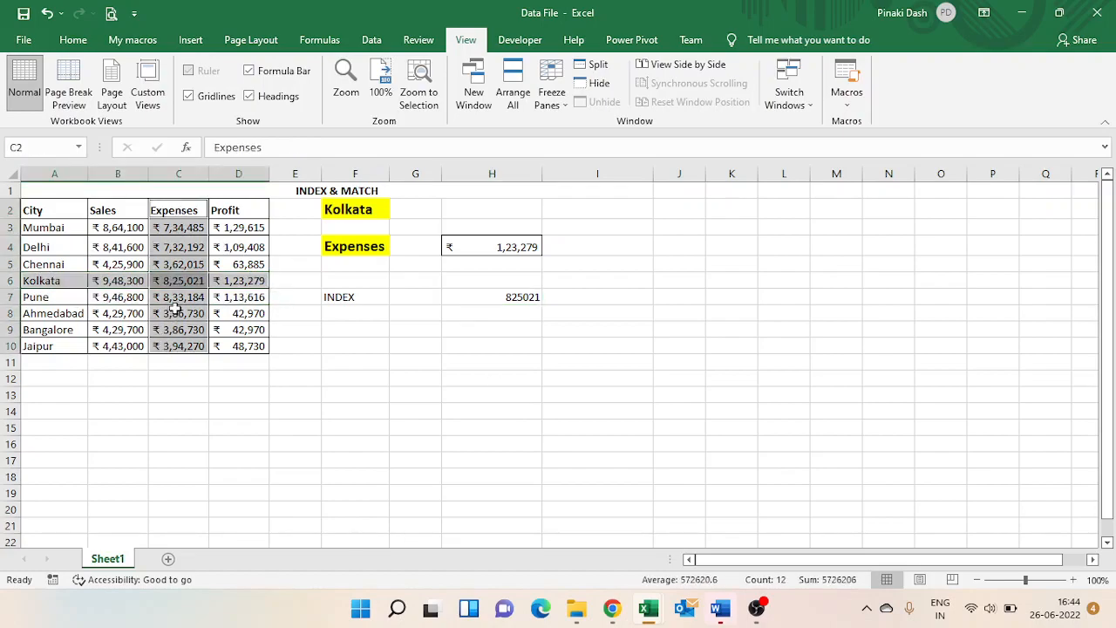
click(174, 281)
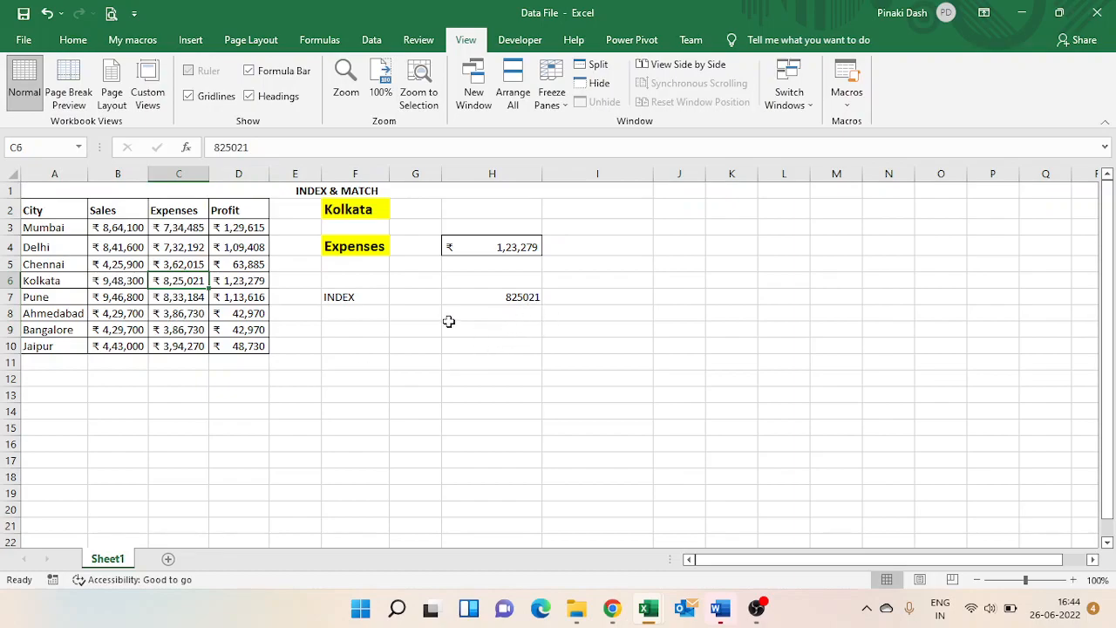
click(461, 297)
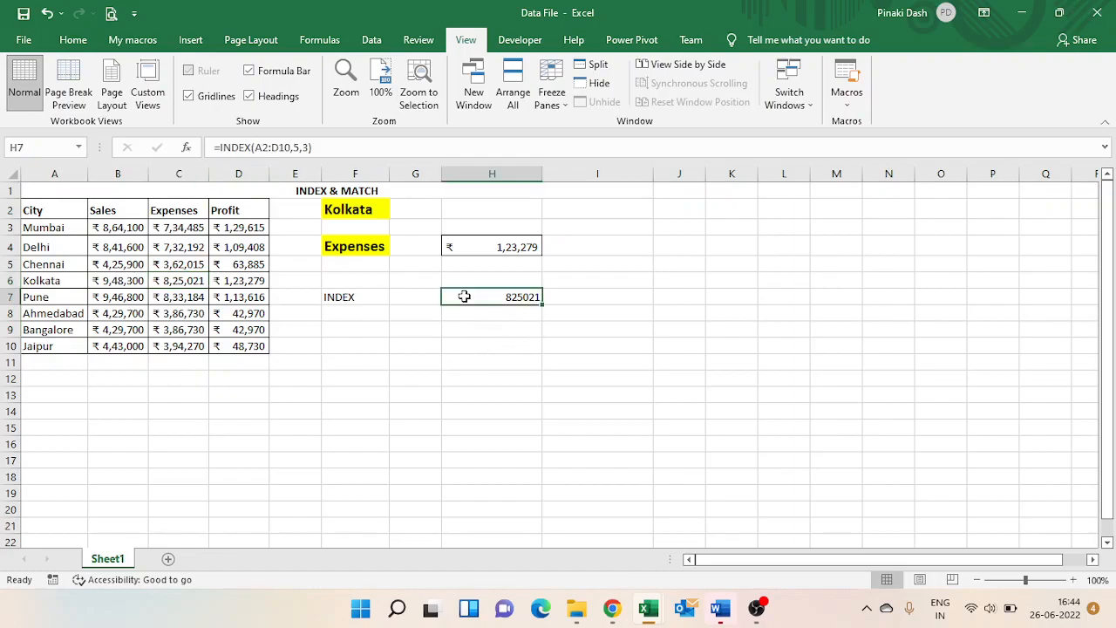
- Examine the row and column arguments of the INDEX formula in H7, then the city and measure selections in F2 and F4
double_click(521, 294)
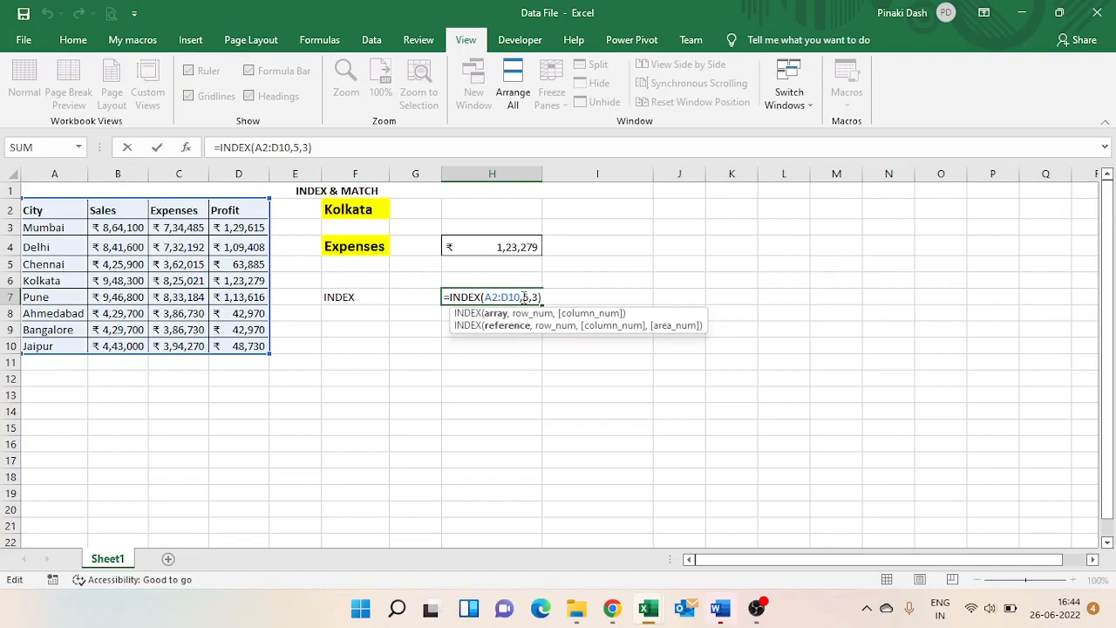
click(523, 297)
double_click(536, 297)
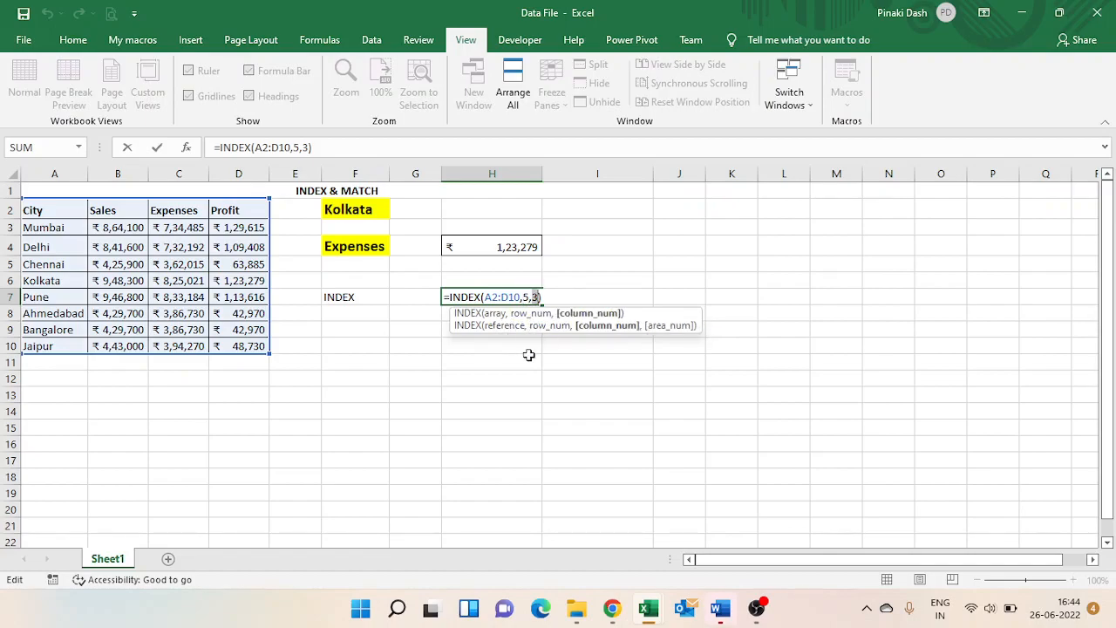
key(ctrl+Return)
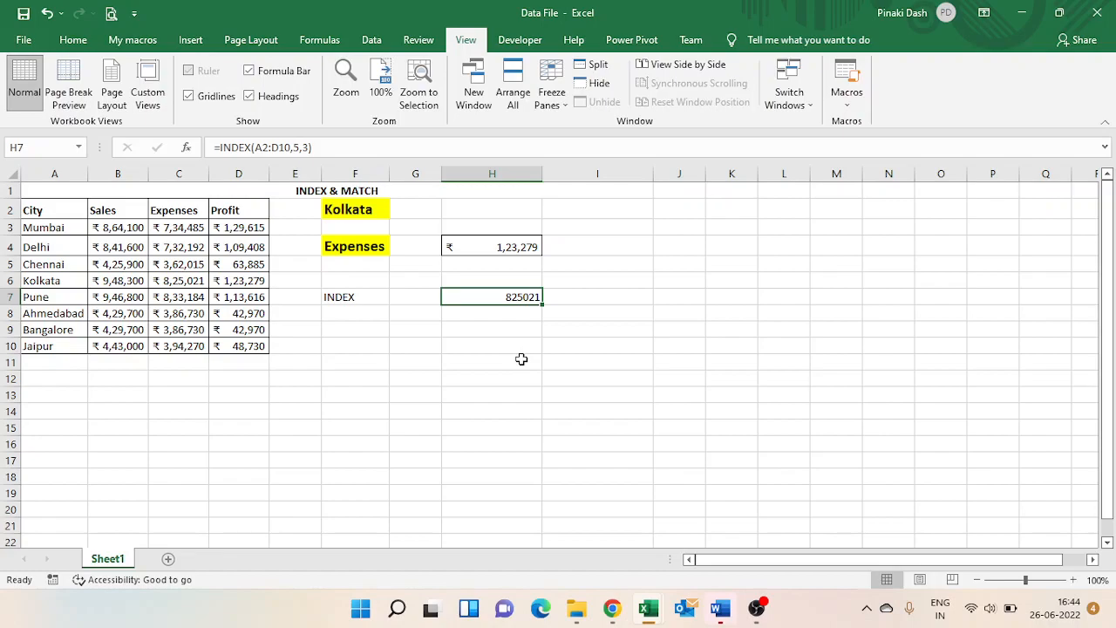
click(369, 211)
click(358, 246)
click(351, 211)
click(354, 247)
click(351, 211)
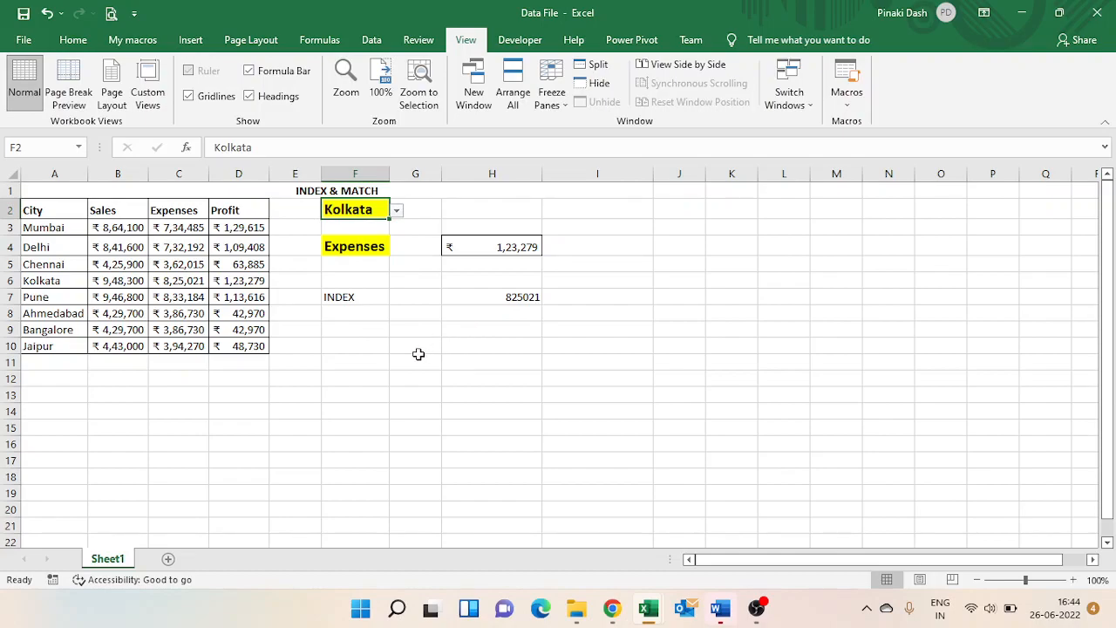
- Enter the labels ROW in cell F9 and COLUMN in cell F11
click(357, 329)
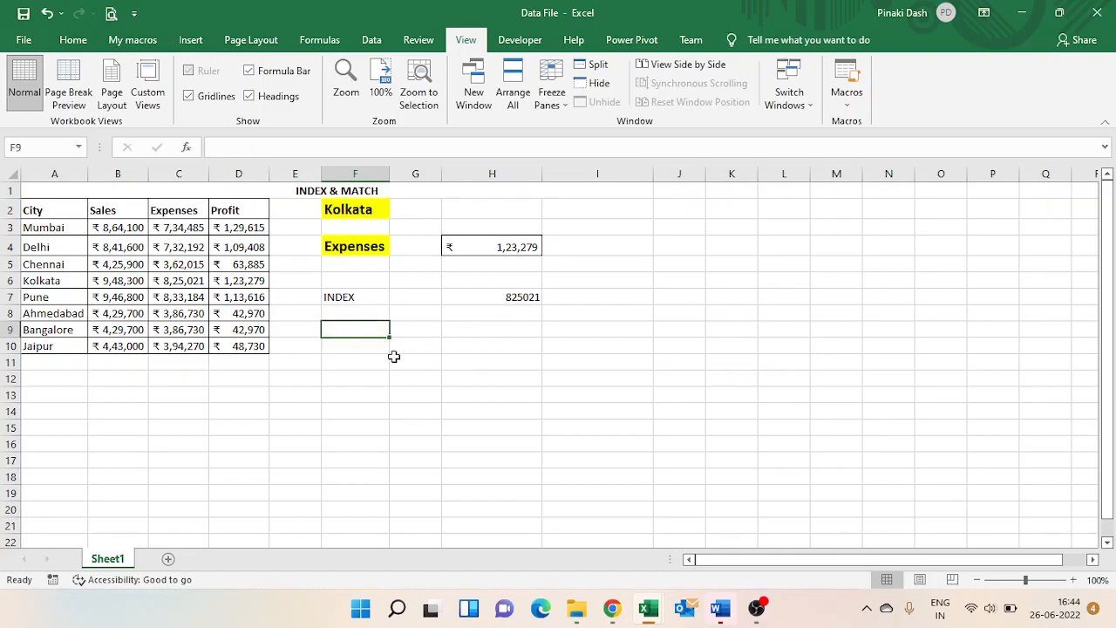
text(ROW)
key(Tab)
key(Down)
key(Down)
key(Left)
text(COLUMN)
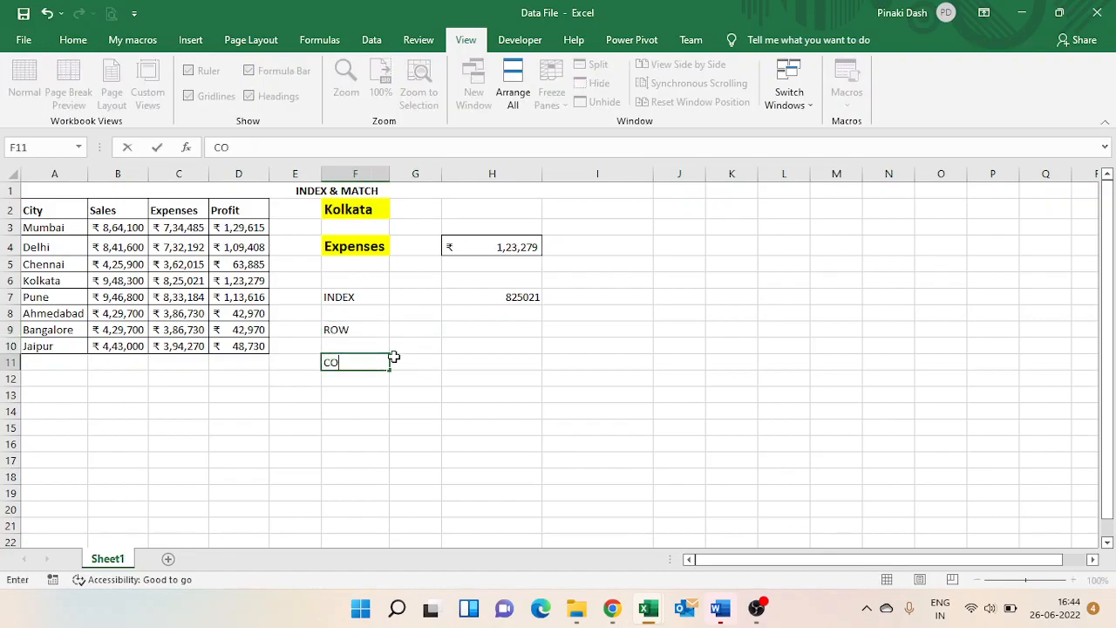
key(Tab)
key(Tab)
key(Up)
key(Up)
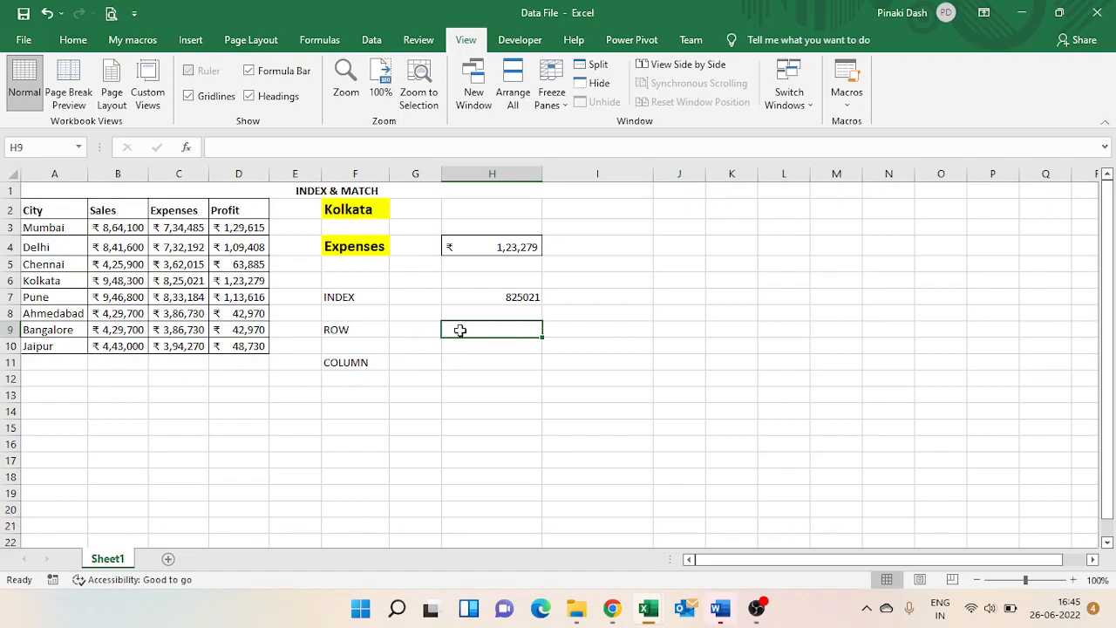
- Enter =MATCH(F2,A2:A10,0) in cell H9 to find the row position of the selected city
click(355, 210)
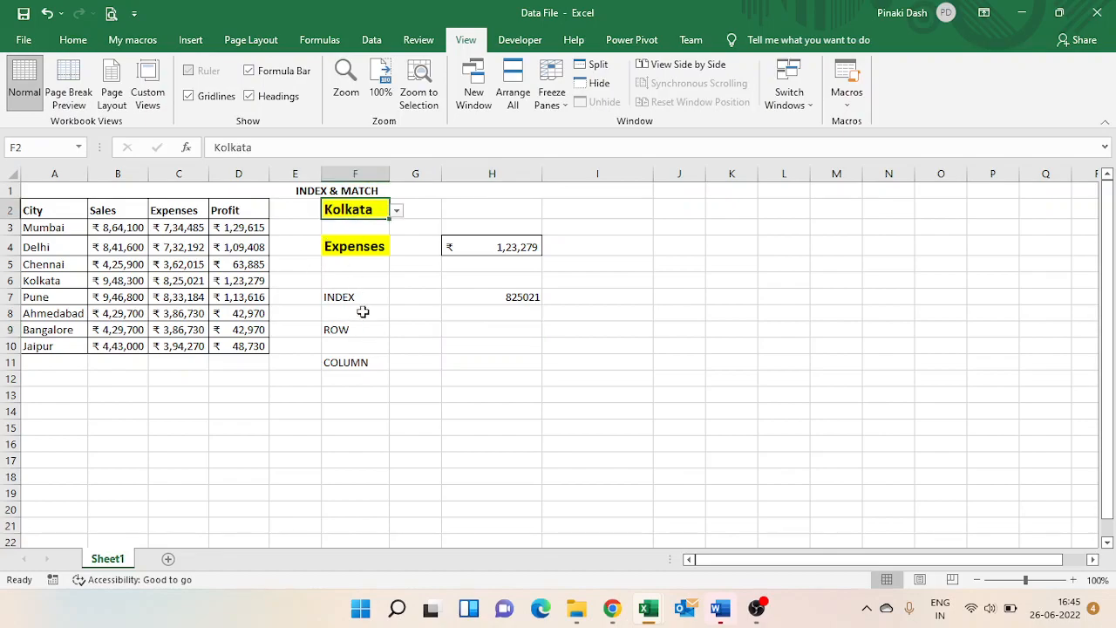
click(376, 364)
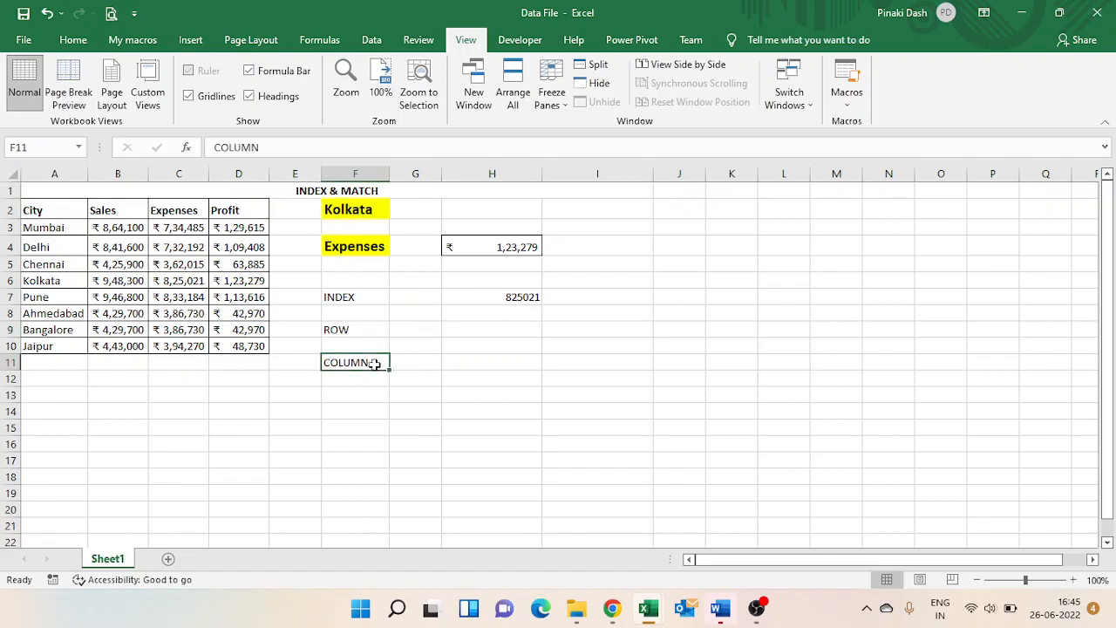
click(353, 248)
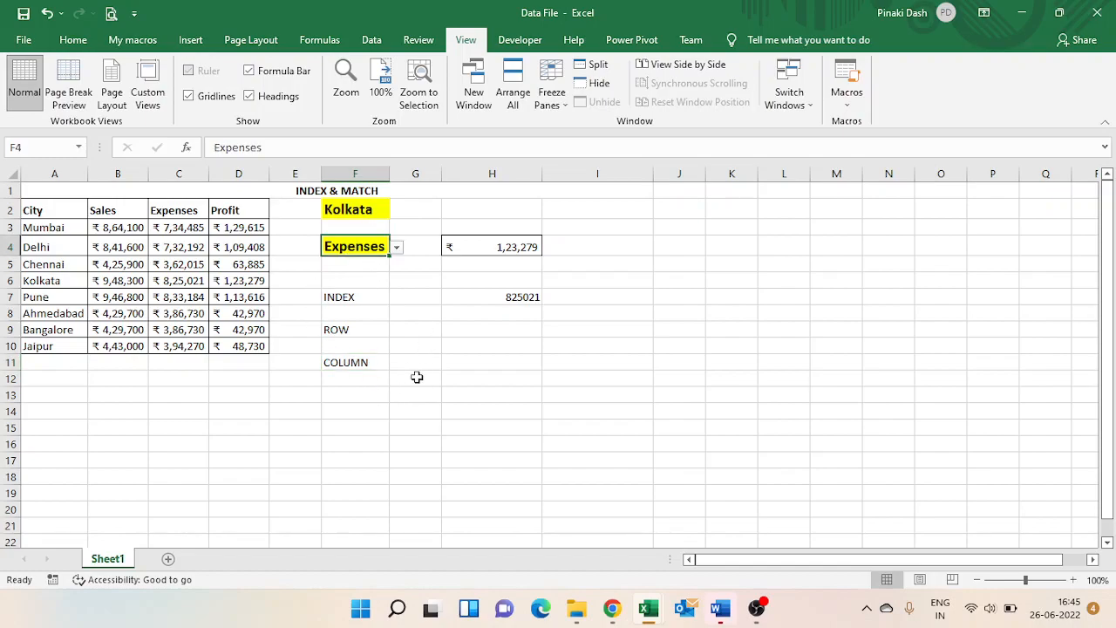
click(471, 332)
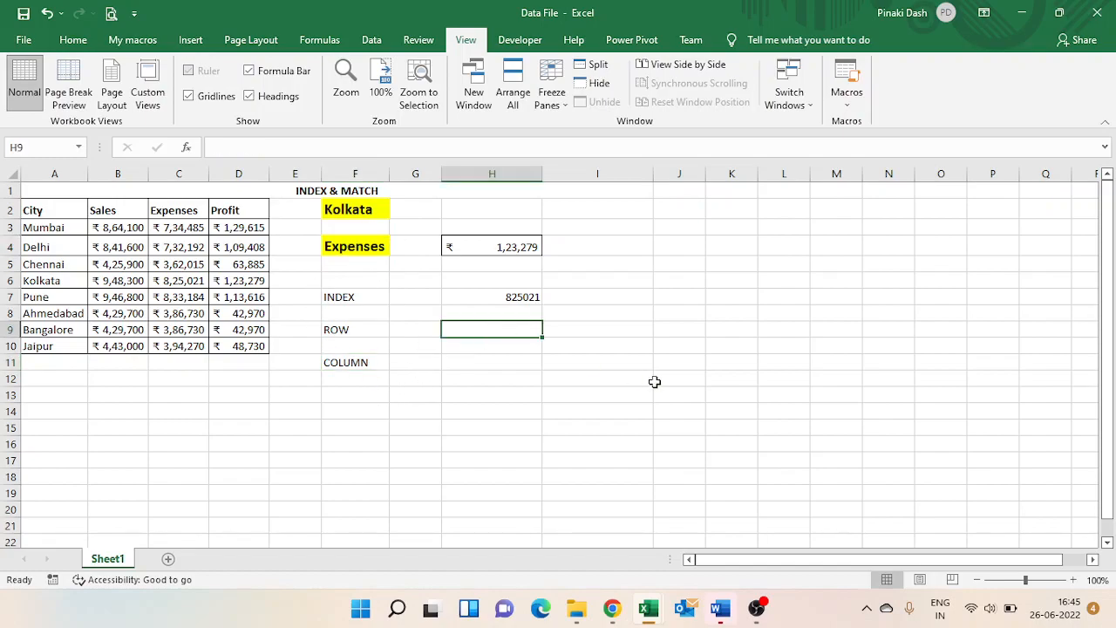
text(=match)
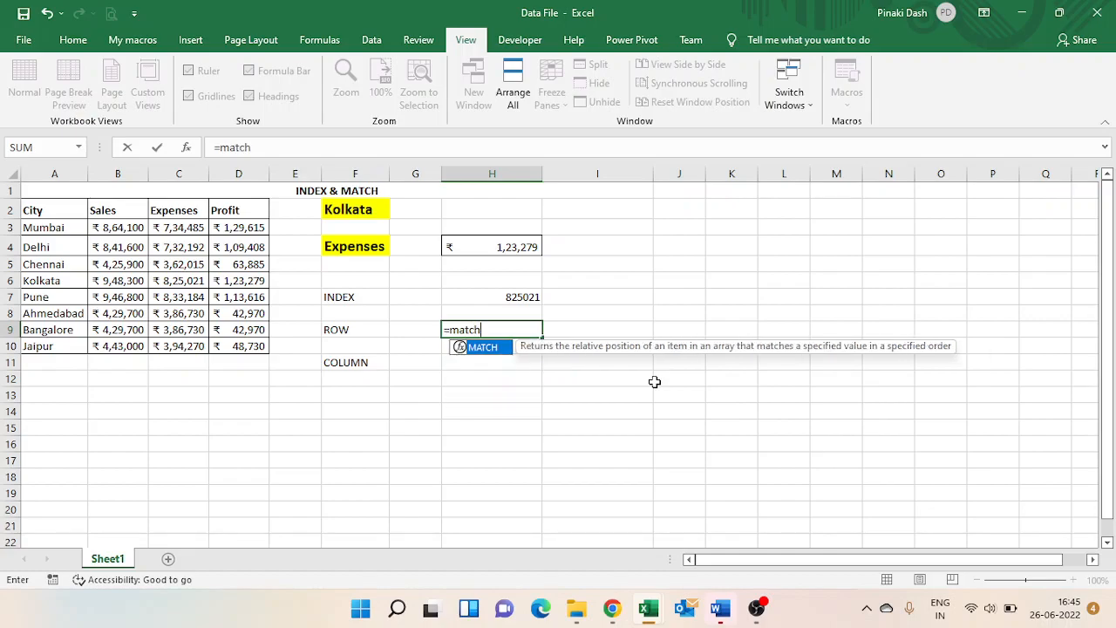
key(Tab)
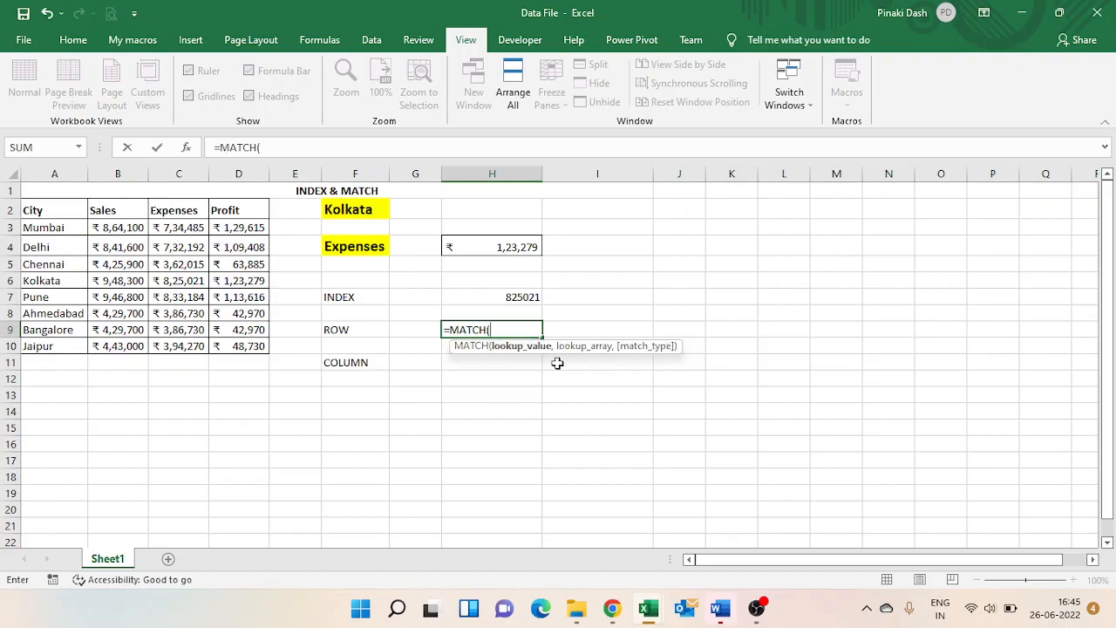
click(354, 210)
text(,)
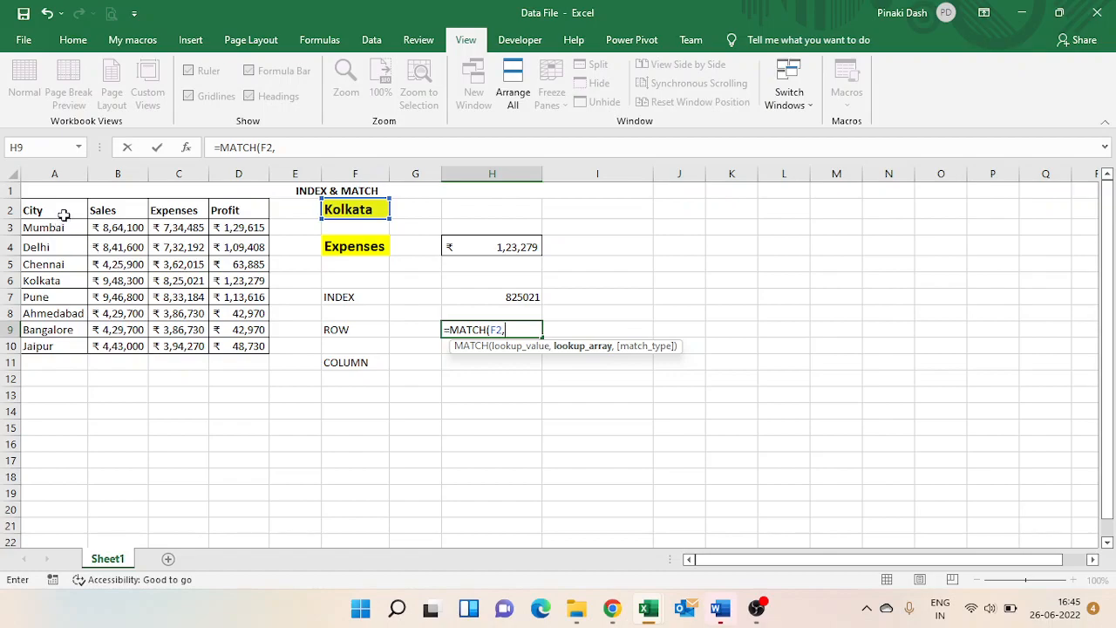
drag(64, 210, 40, 347)
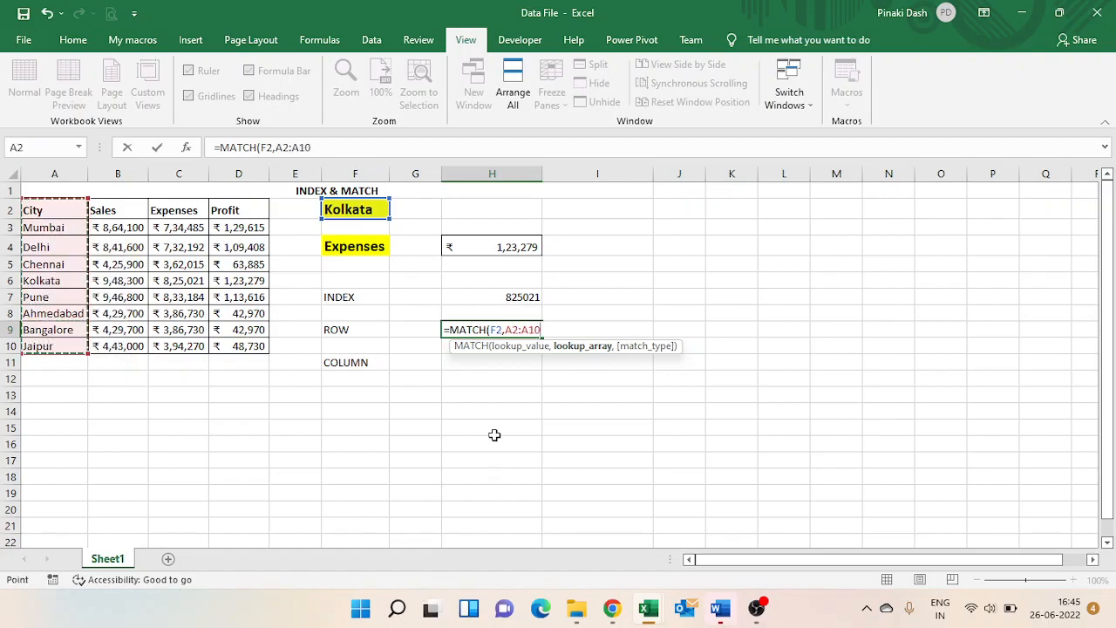
text(,)
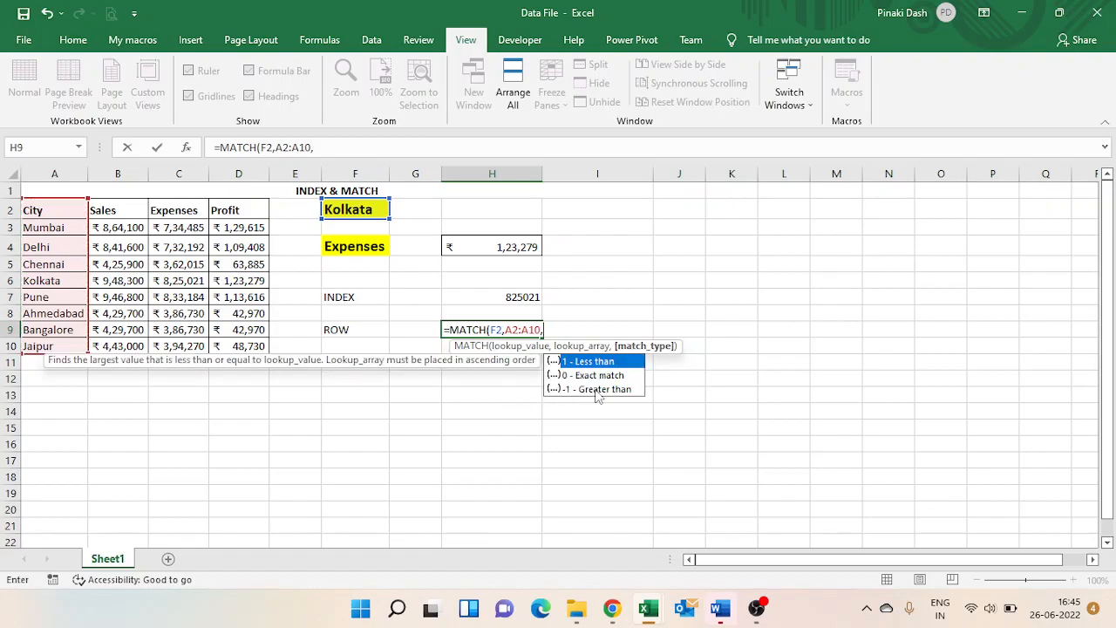
text(0))
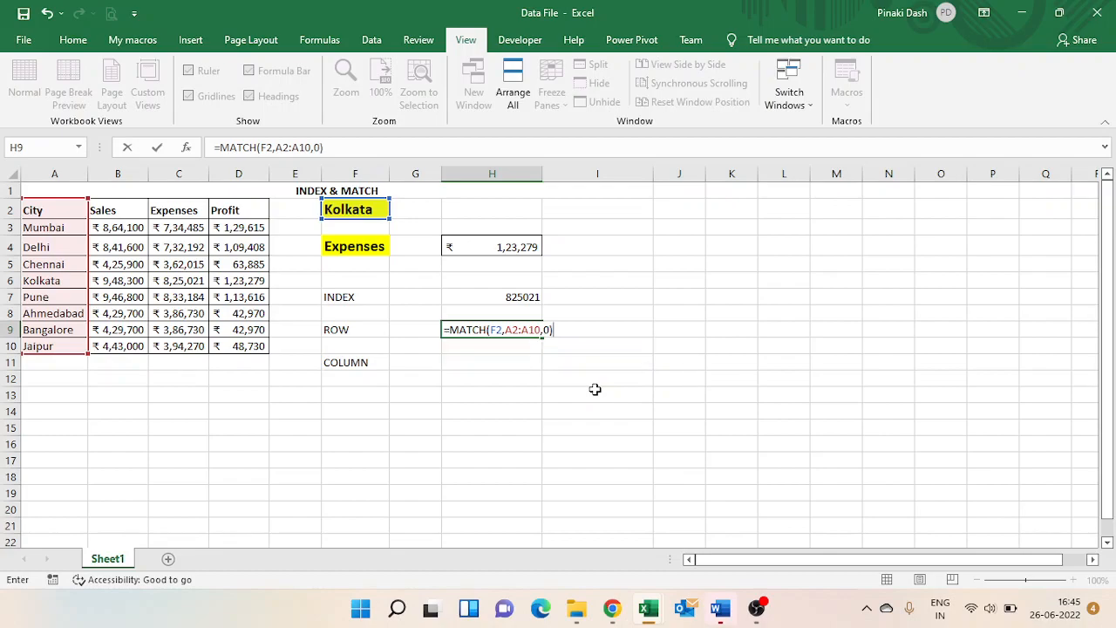
key(Return)
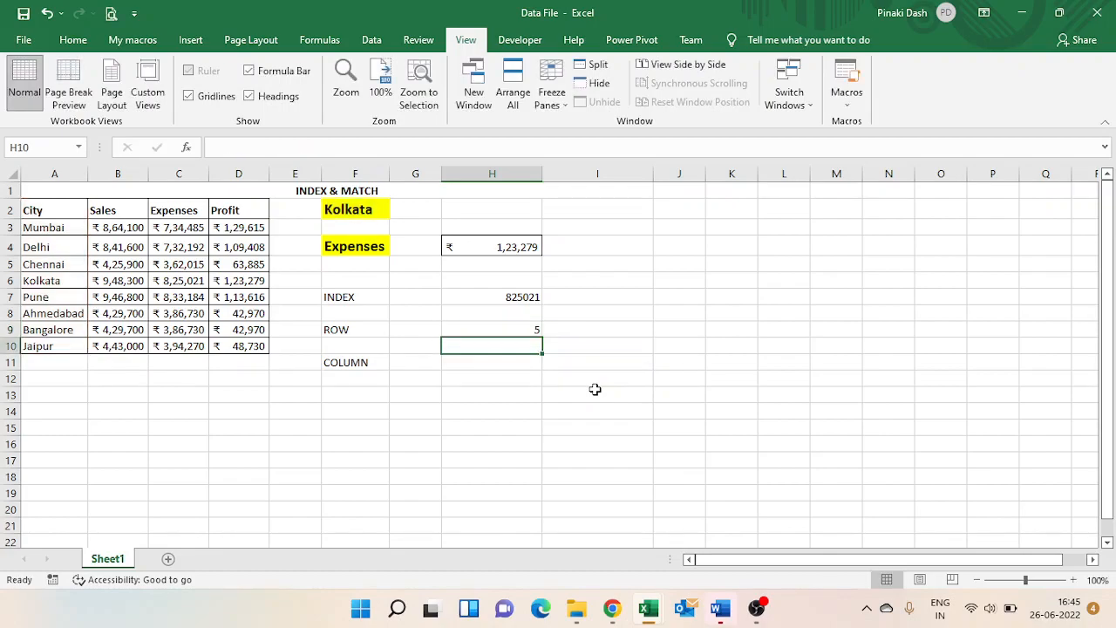
- Copy the formula text from H9 without the equals sign into cell I9 as the plain text MATCH(F2,A2:A10,0)
click(522, 329)
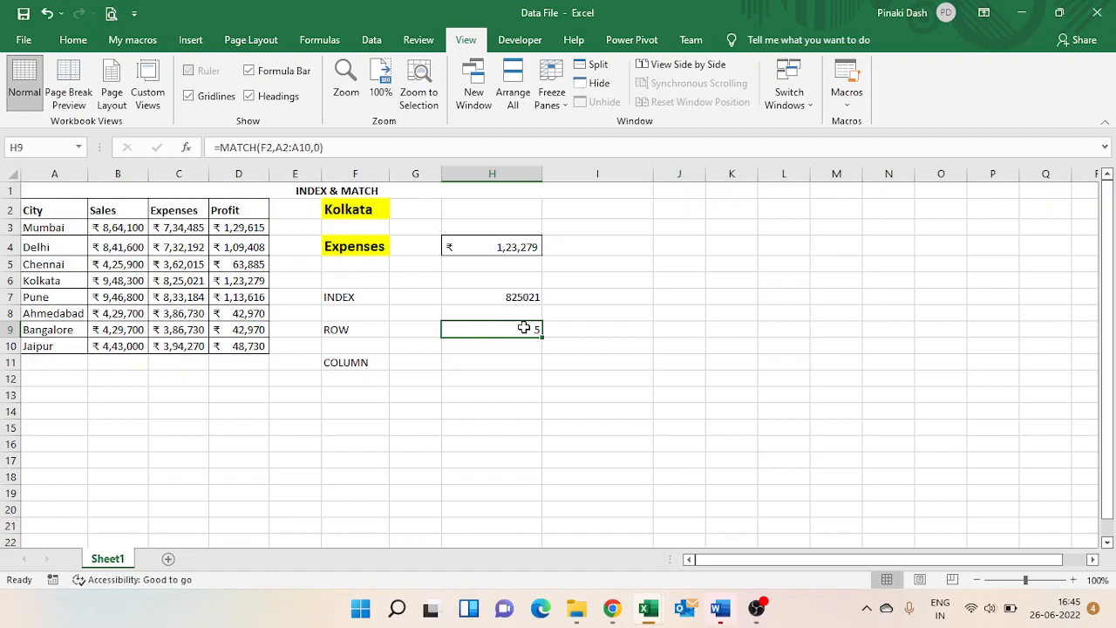
double_click(522, 328)
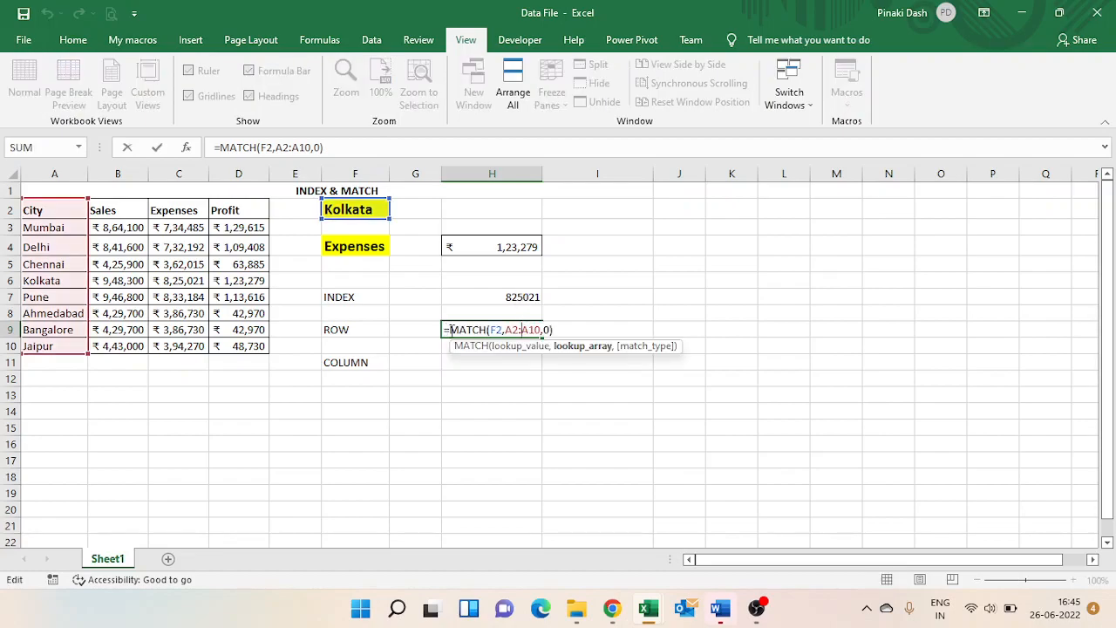
drag(451, 329, 562, 330)
key(ctrl+c)
key(Escape)
double_click(592, 333)
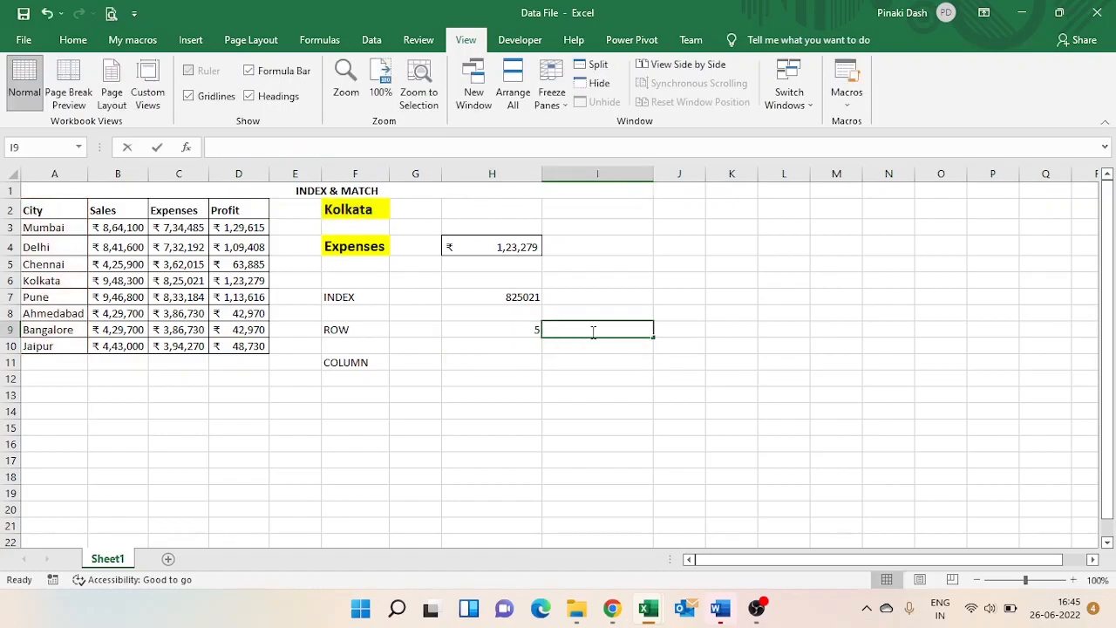
key(ctrl+v)
click(573, 360)
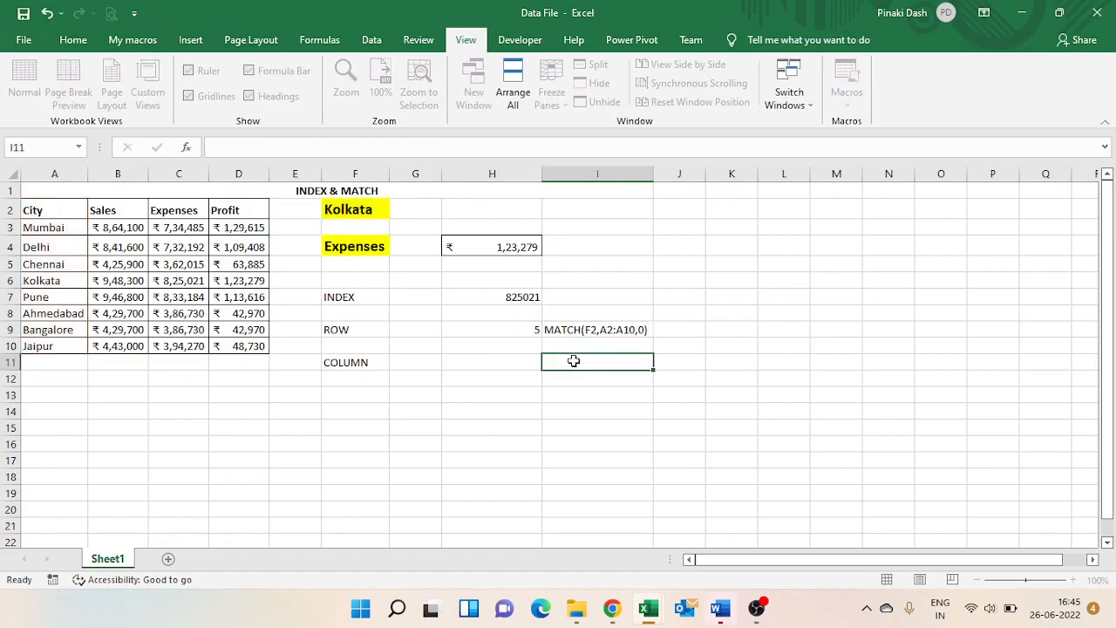
- Enter =MATCH(F4,A2:D2,0) in cell H11 to find the column position of the selected measure
click(490, 361)
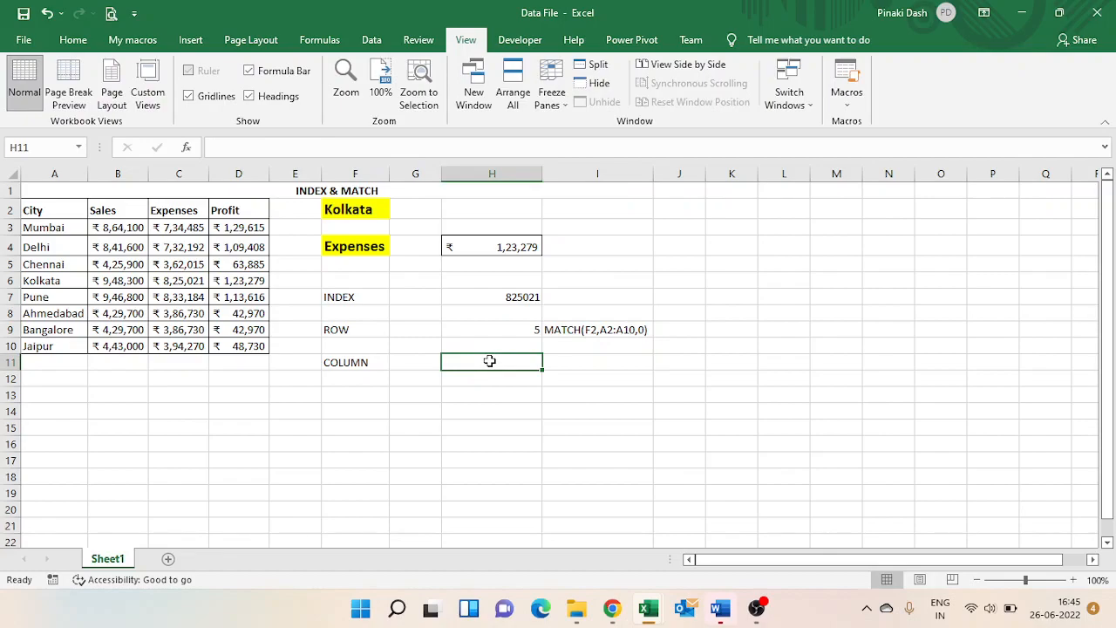
text(=)
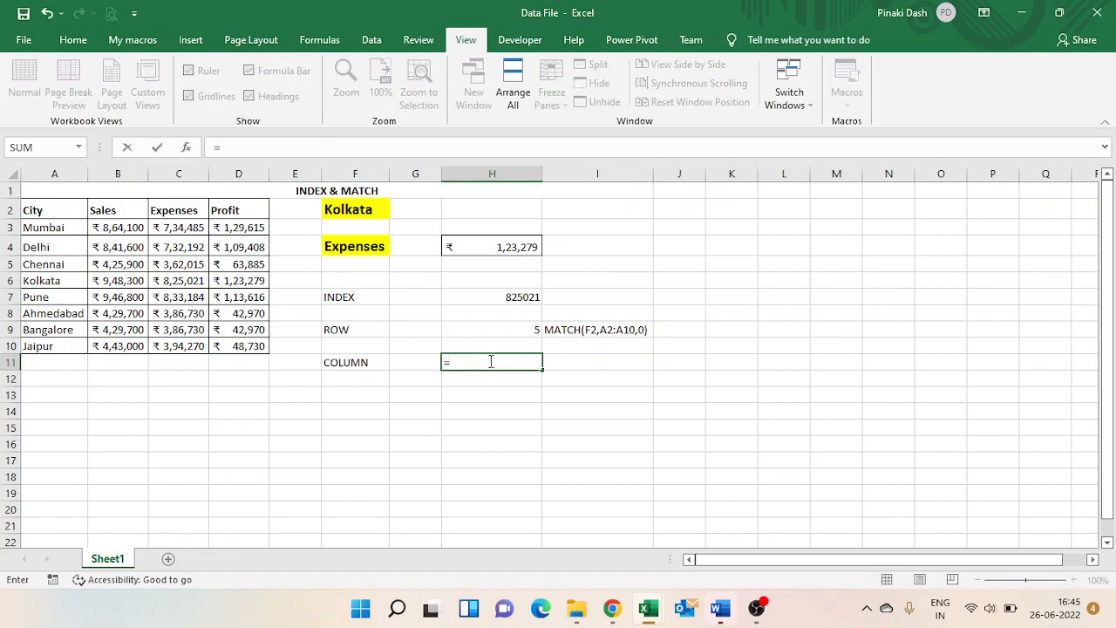
text(match)
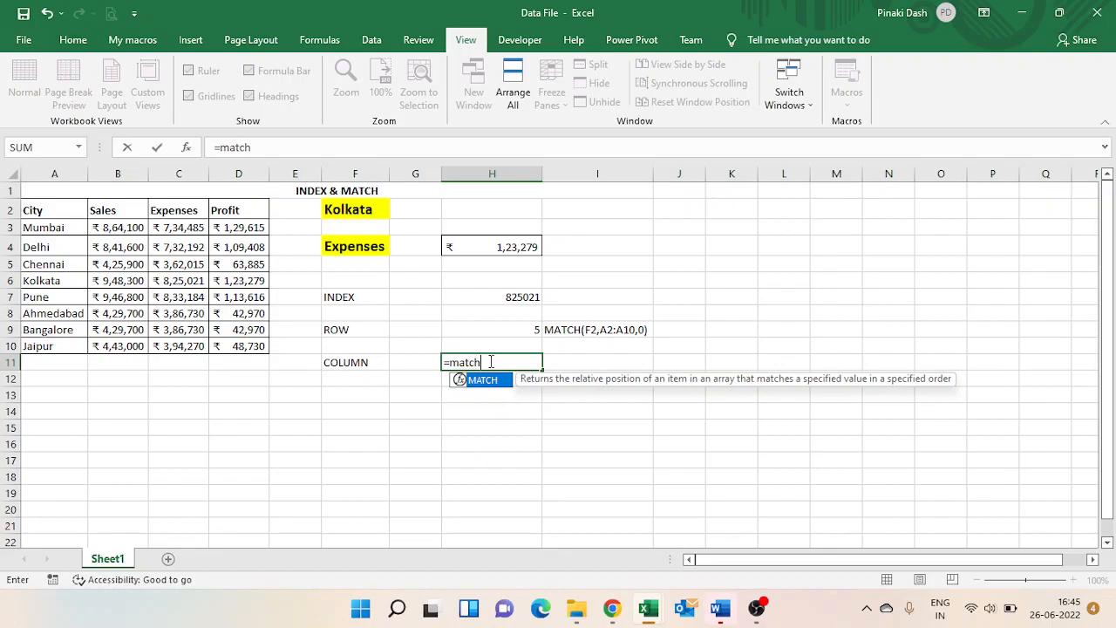
key(Tab)
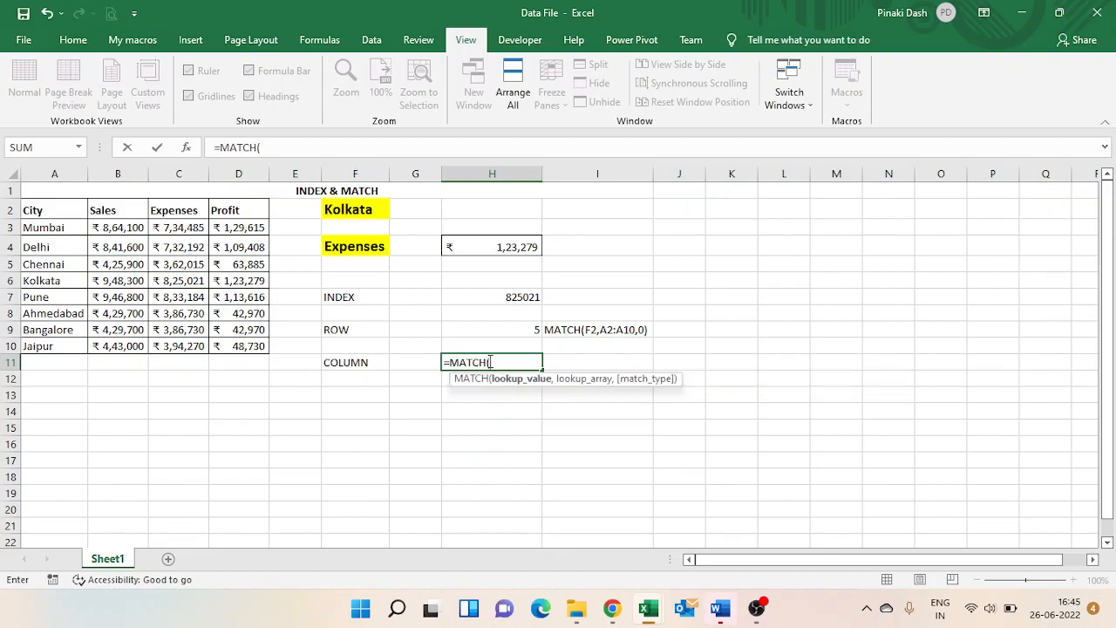
click(349, 246)
text(,)
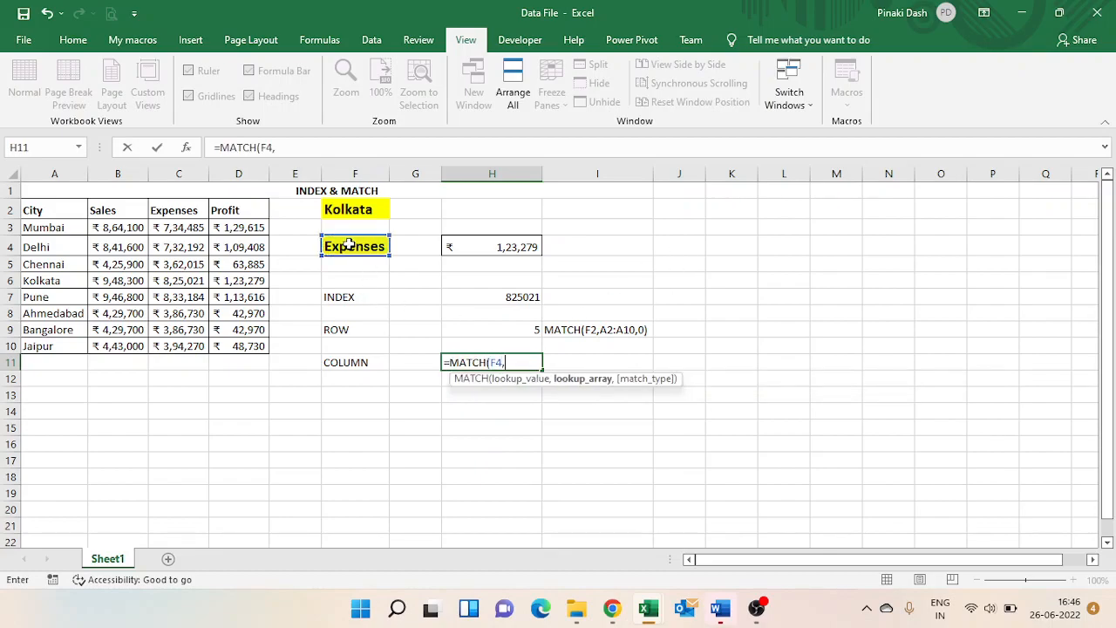
drag(66, 210, 240, 205)
text(,)
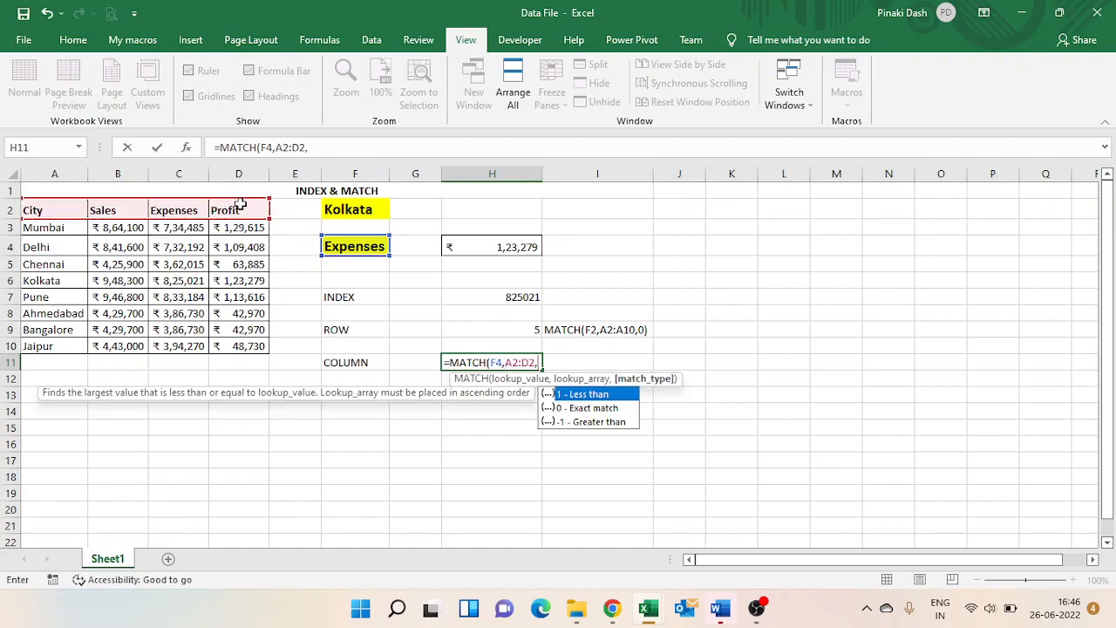
text(0))
key(Return)
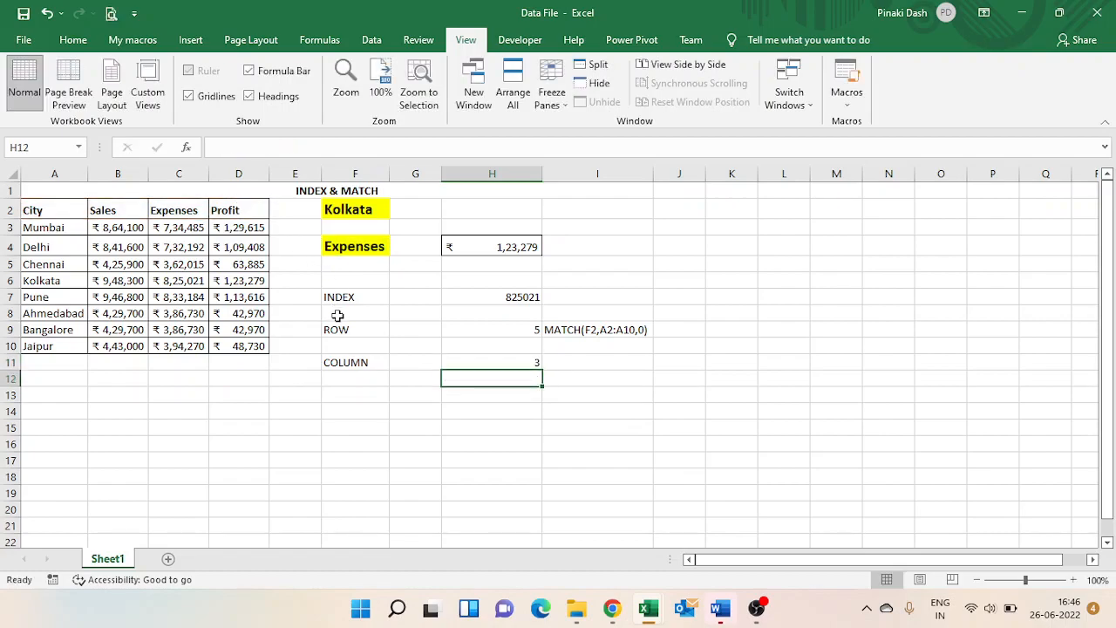
- Copy the formula text from H11 without the equals sign into cell I11 as the plain text MATCH(F4,A2:D2,0)
click(511, 366)
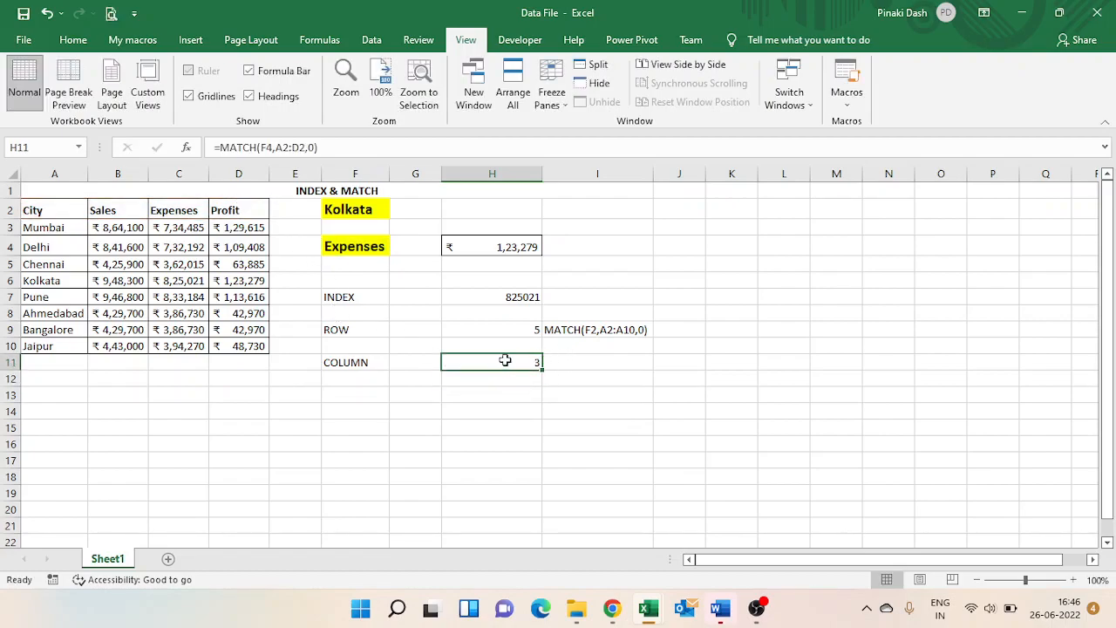
double_click(505, 364)
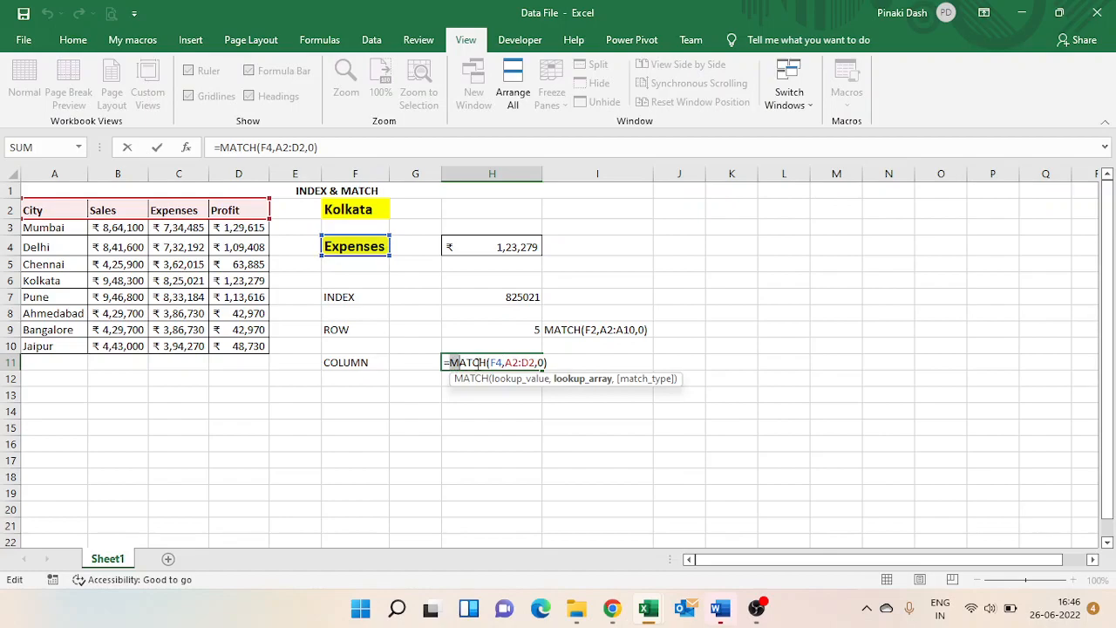
drag(445, 362, 551, 365)
key(ctrl+c)
key(Escape)
click(609, 361)
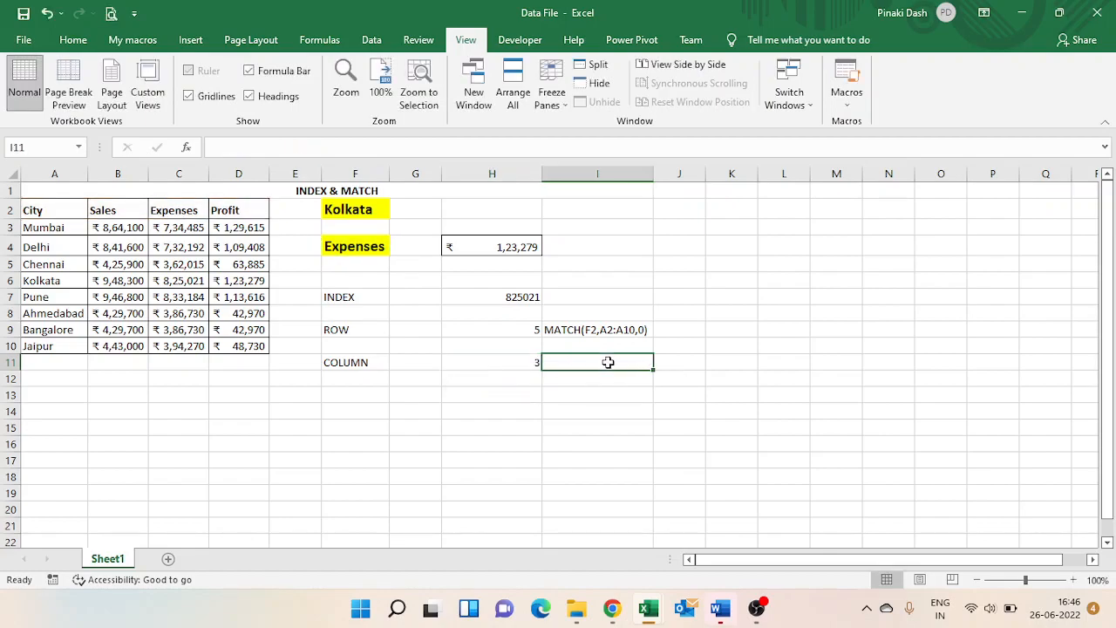
key(ctrl+v)
click(658, 413)
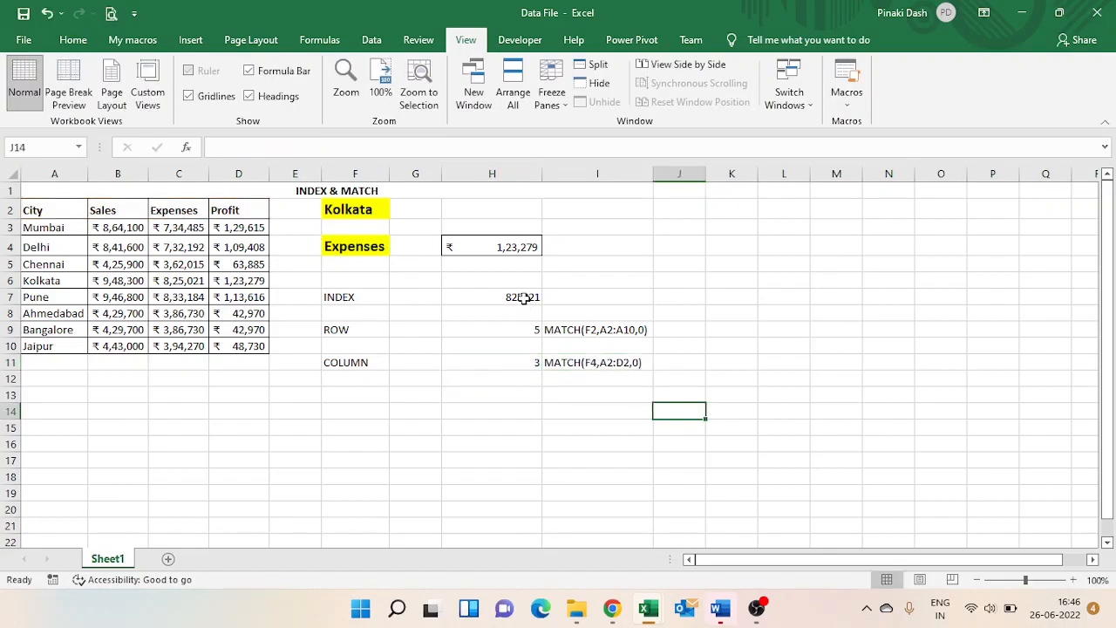
- Copy the formula text from H7 without the equals sign into cell I7 as the plain text INDEX(A2:D10,5,3)
click(523, 297)
double_click(523, 297)
drag(450, 298, 555, 300)
key(ctrl+c)
key(Escape)
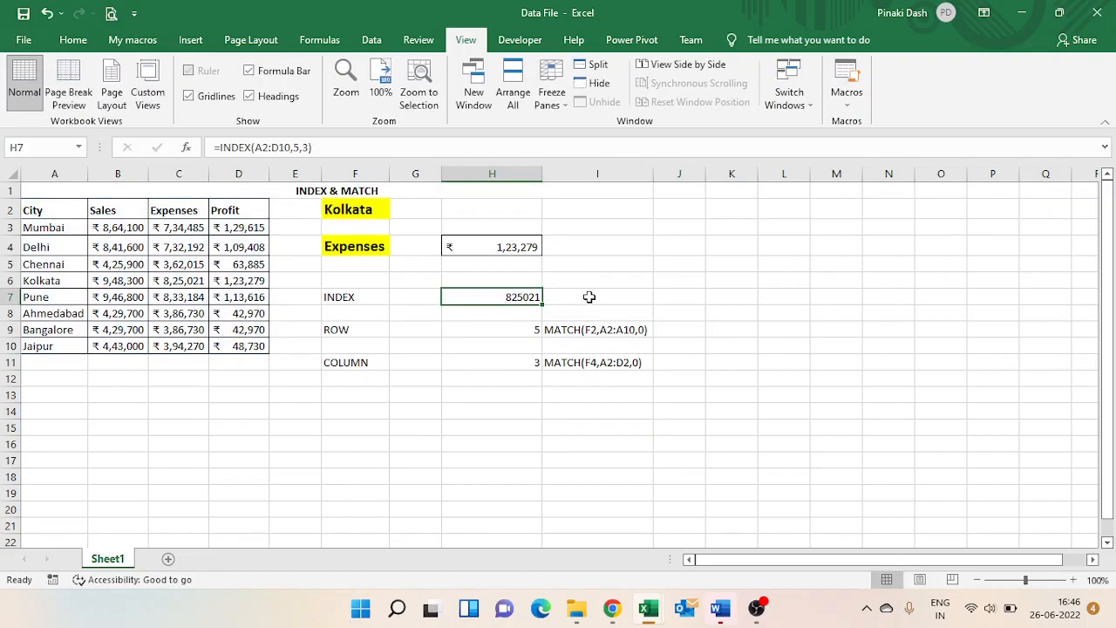
double_click(587, 298)
key(ctrl+v)
click(704, 354)
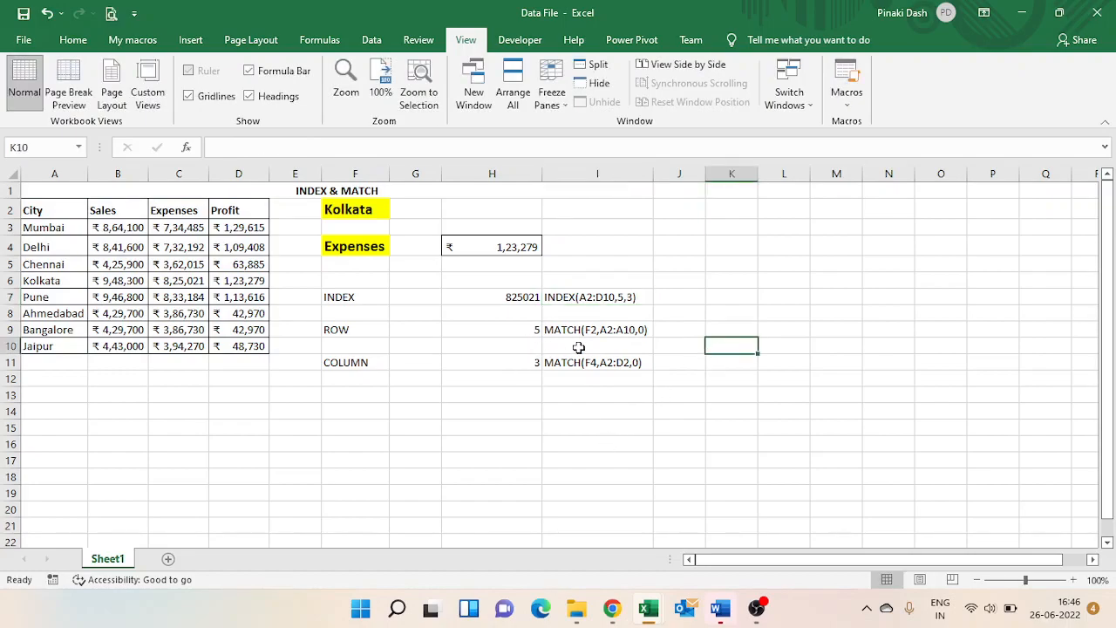
- Compare the MATCH texts in I9 and I11 with the row number argument of the INDEX text in I7
click(579, 331)
click(565, 366)
click(579, 331)
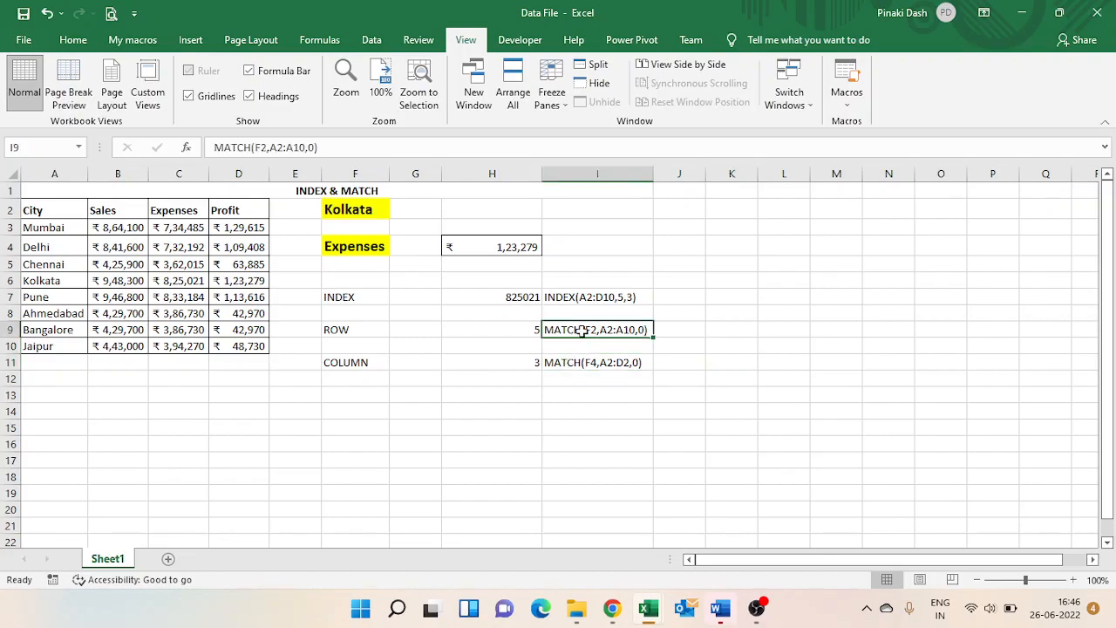
click(584, 298)
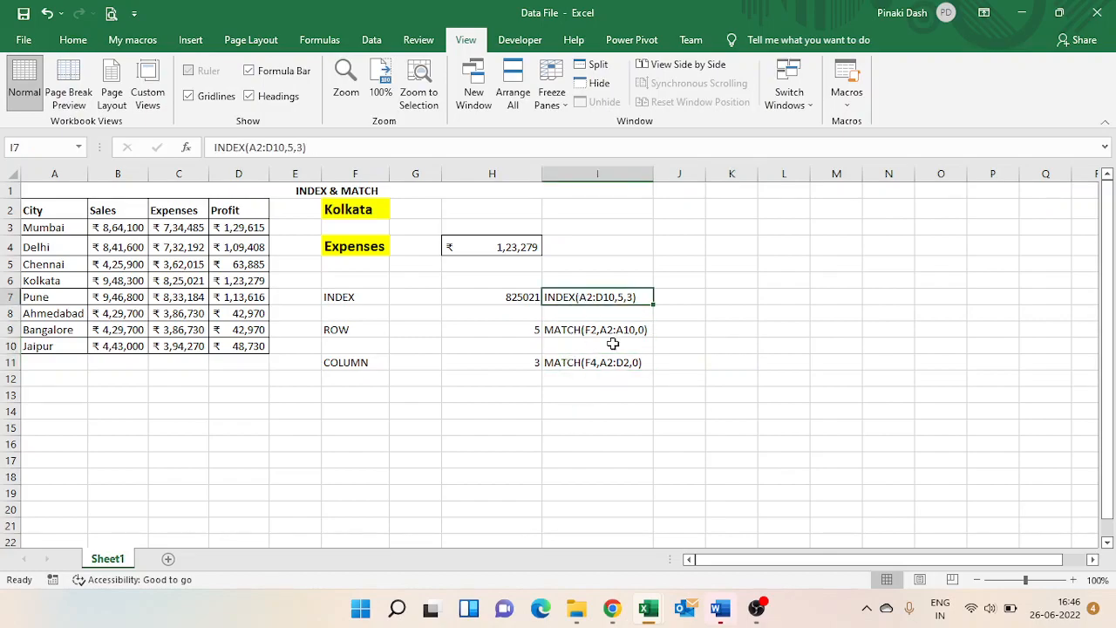
double_click(619, 297)
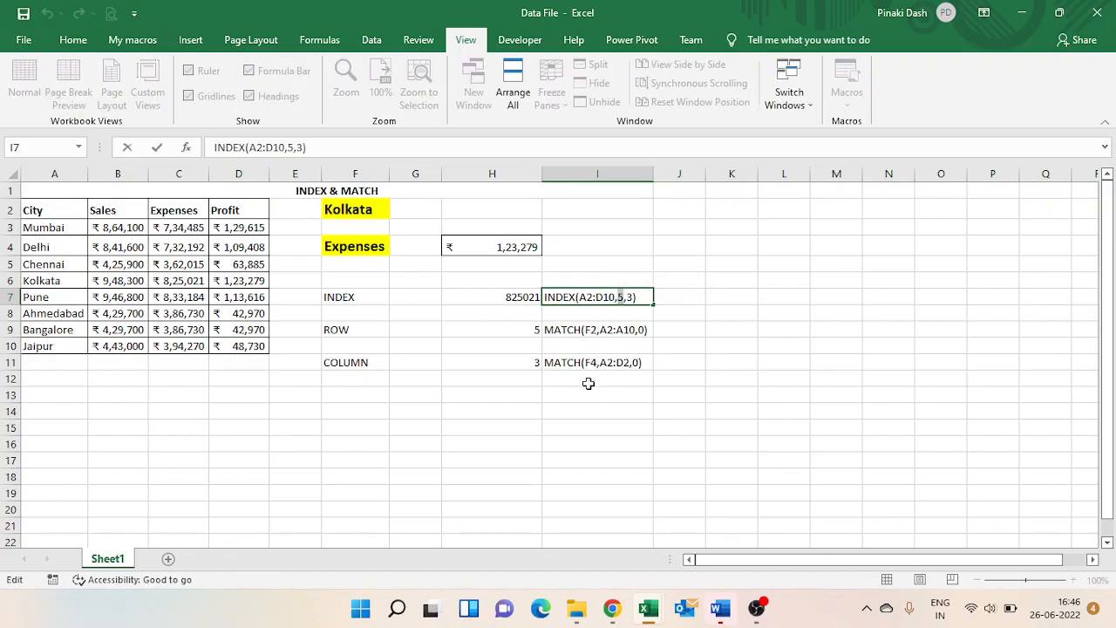
key(Escape)
- Replace the row number 5 in the INDEX formula in H7 with MATCH(F2,A2:A10,0), copied from the text in I9
click(567, 331)
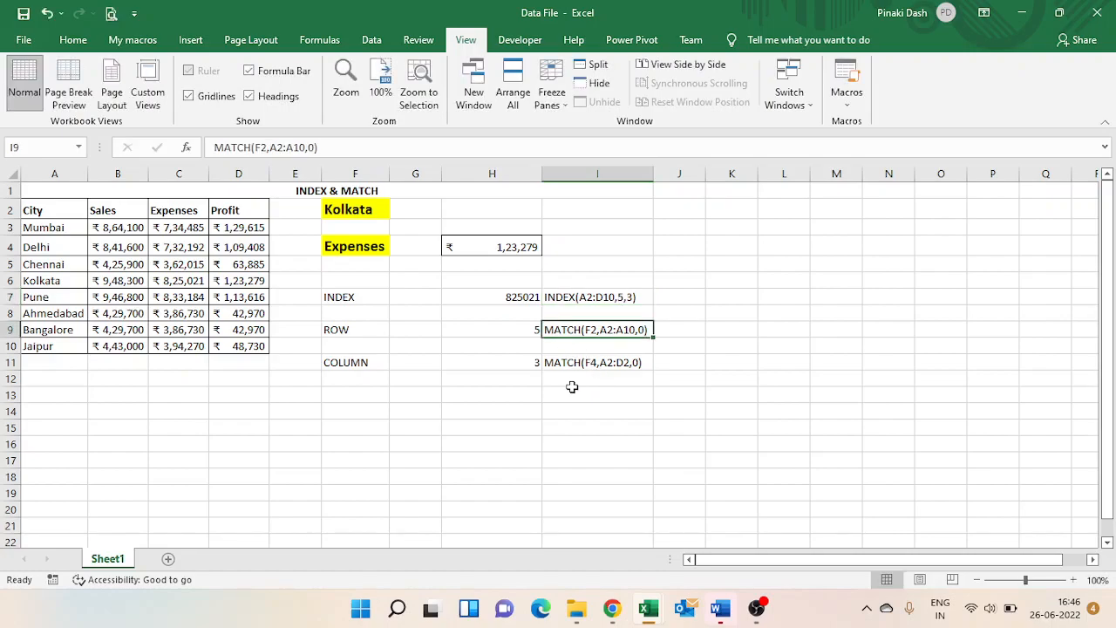
double_click(565, 332)
drag(544, 329, 650, 330)
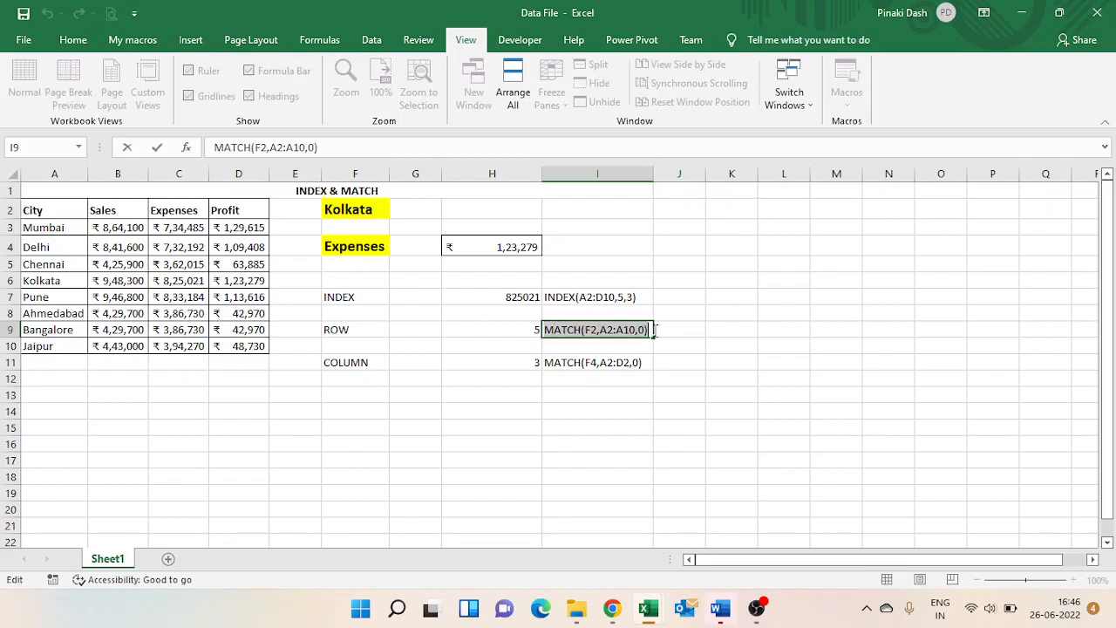
key(Escape)
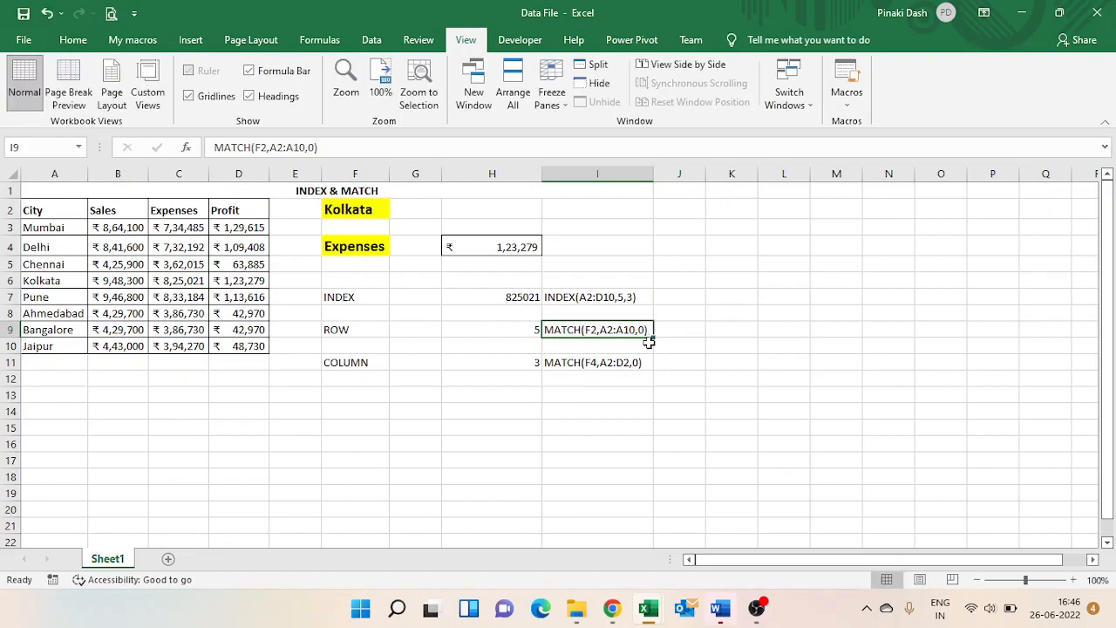
click(530, 328)
double_click(507, 328)
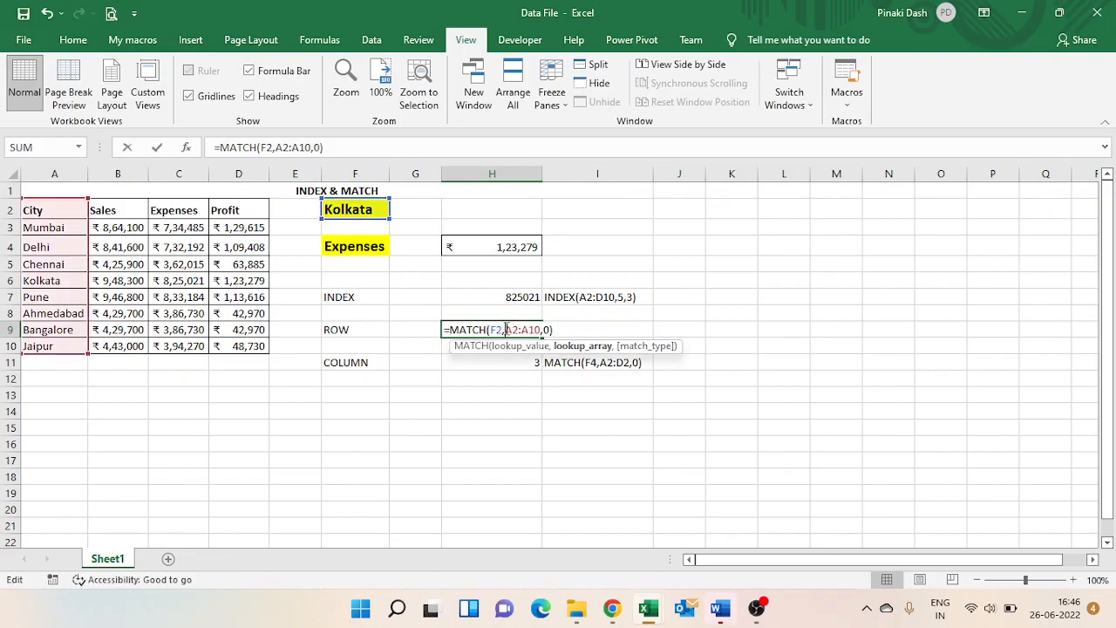
key(Escape)
click(553, 296)
double_click(530, 298)
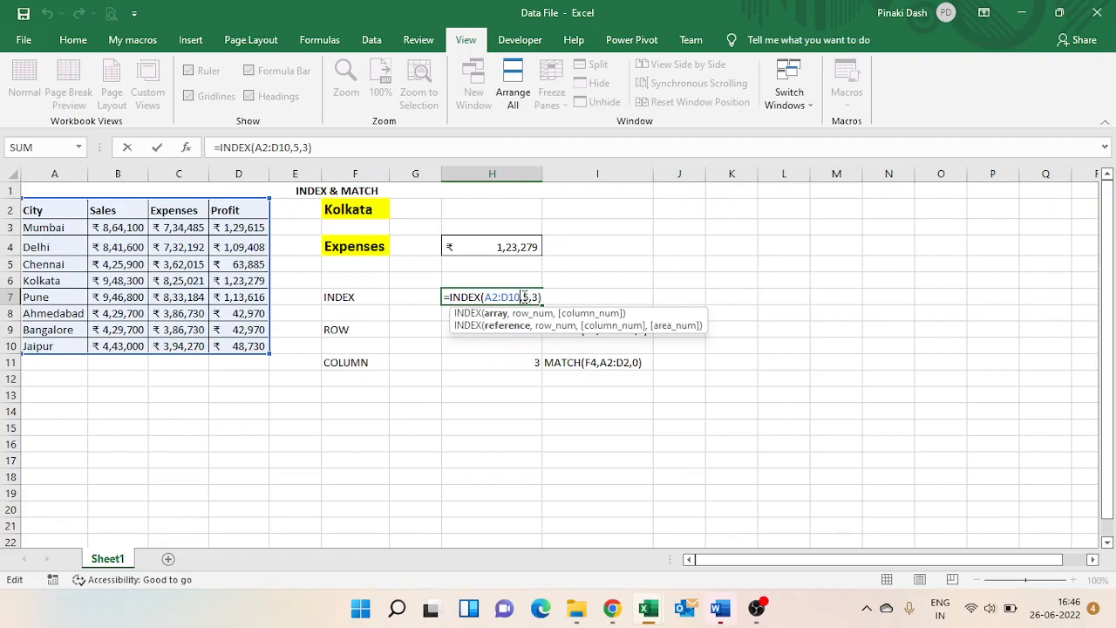
click(527, 298)
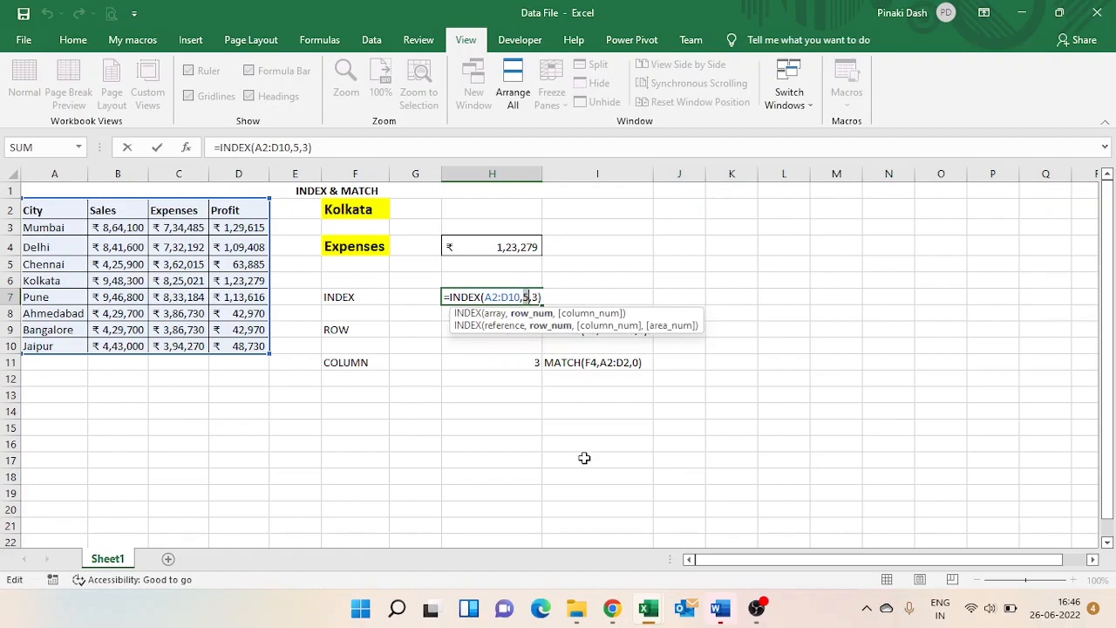
key(ctrl+v)
key(Return)
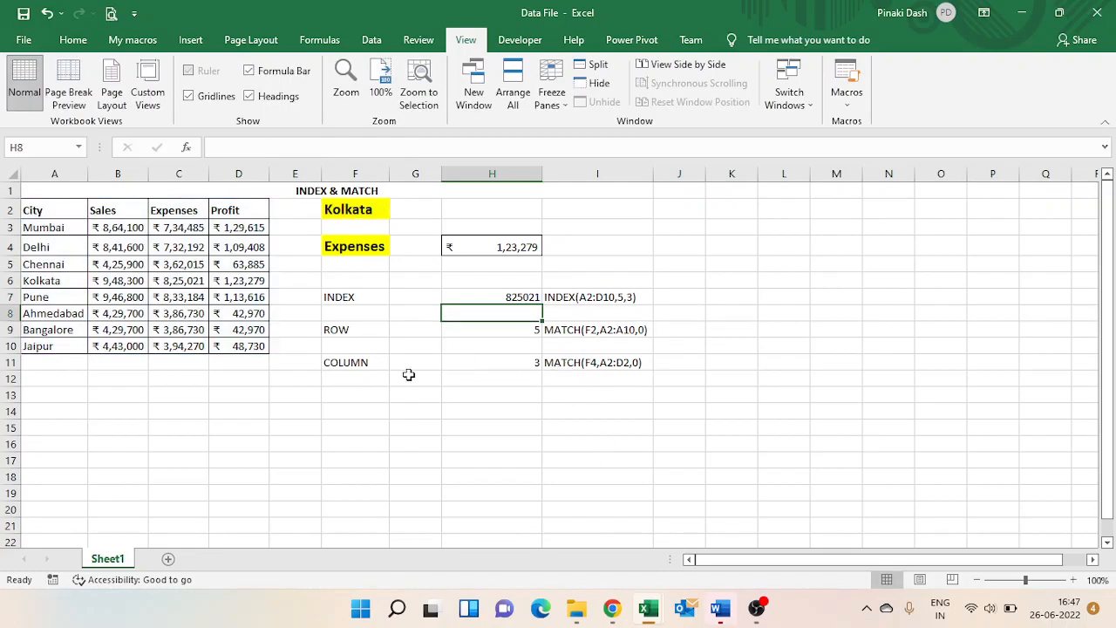
- Replace the column number 3 in H7's INDEX formula with MATCH(F4,A2:D2,0), copied from the text in I11
double_click(565, 362)
drag(544, 362, 649, 364)
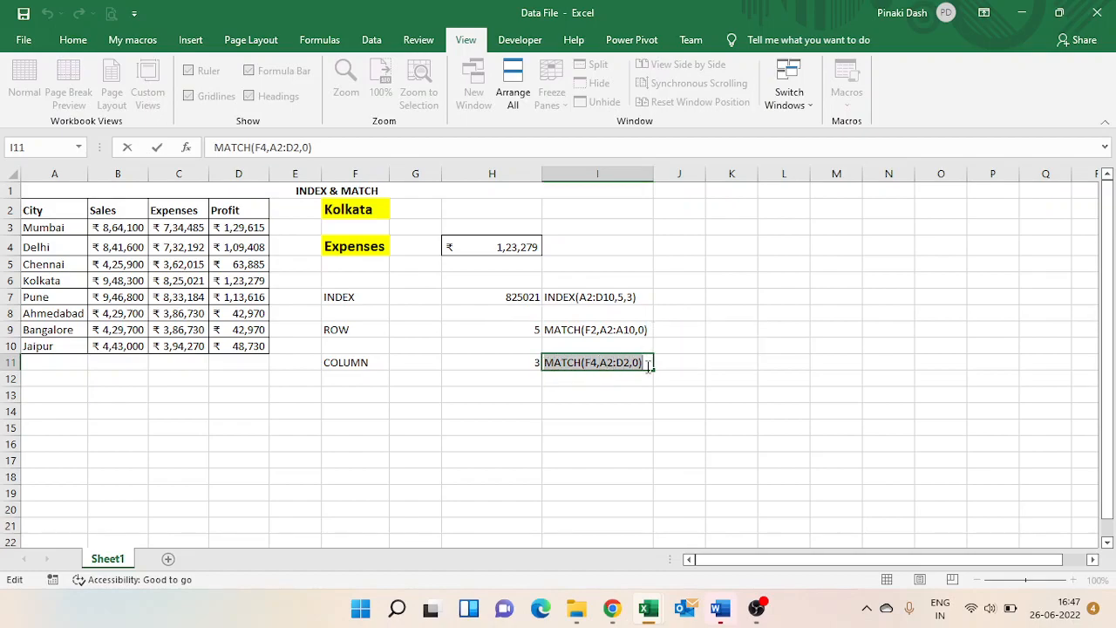
key(Escape)
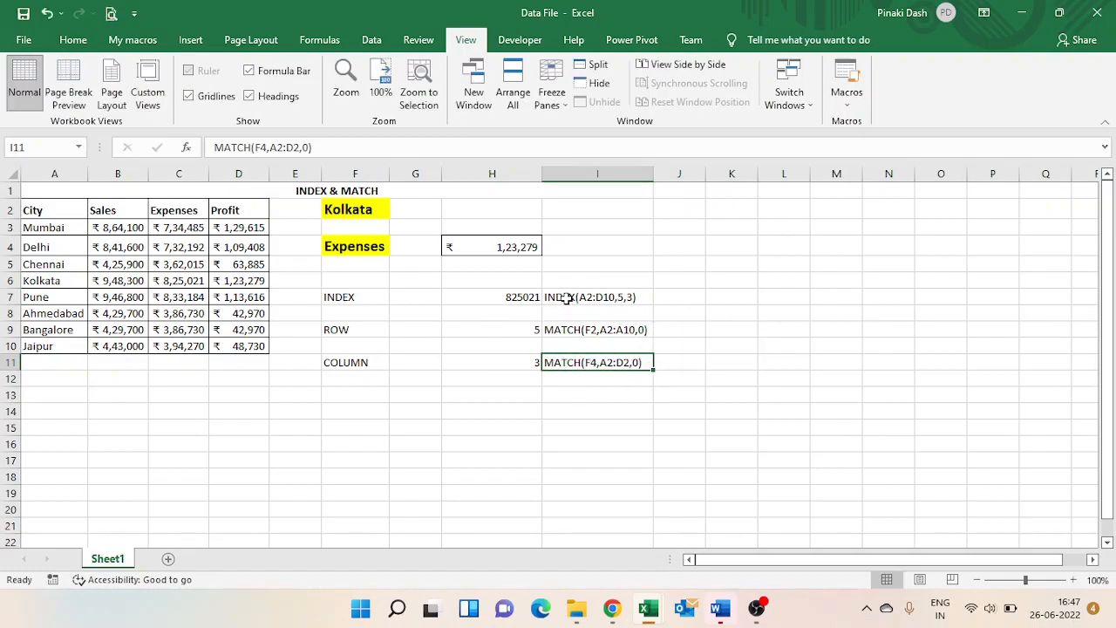
double_click(520, 296)
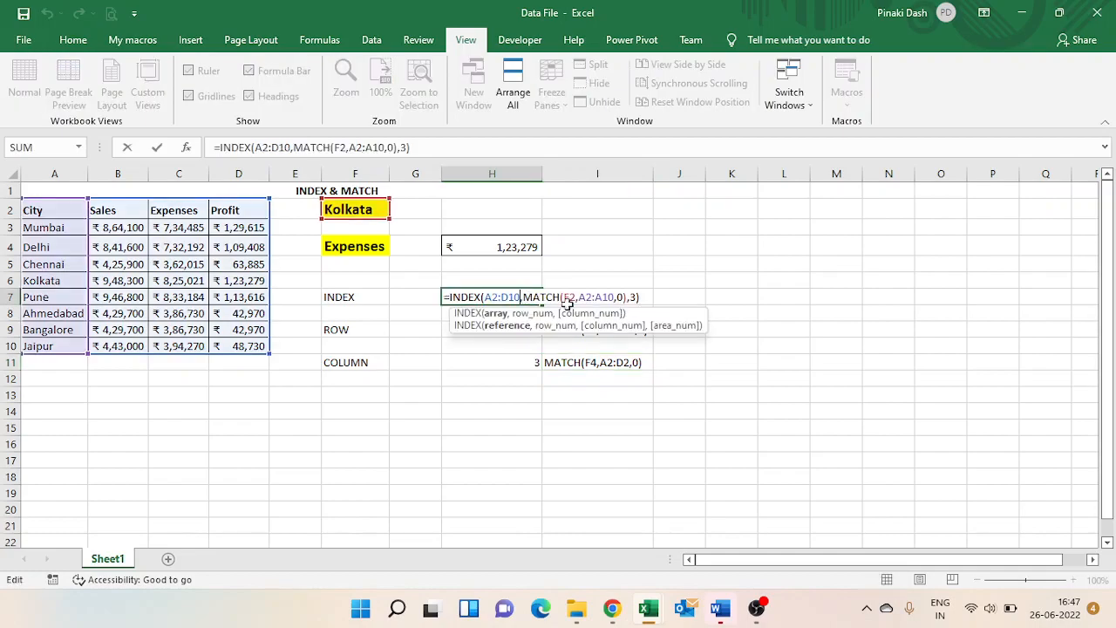
click(635, 296)
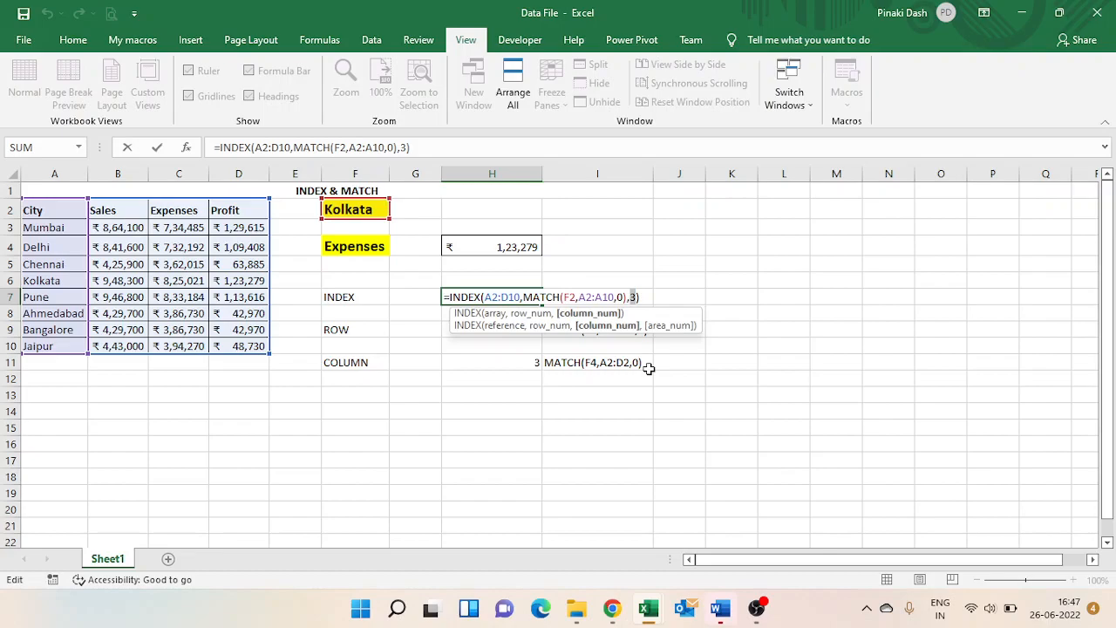
key(ctrl+v)
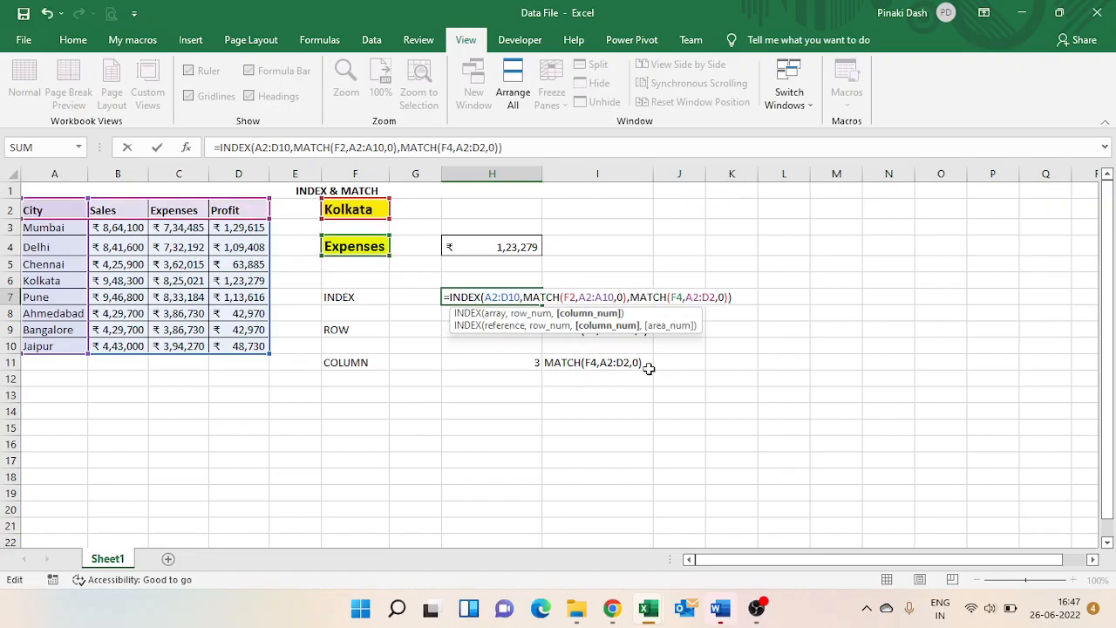
key(Return)
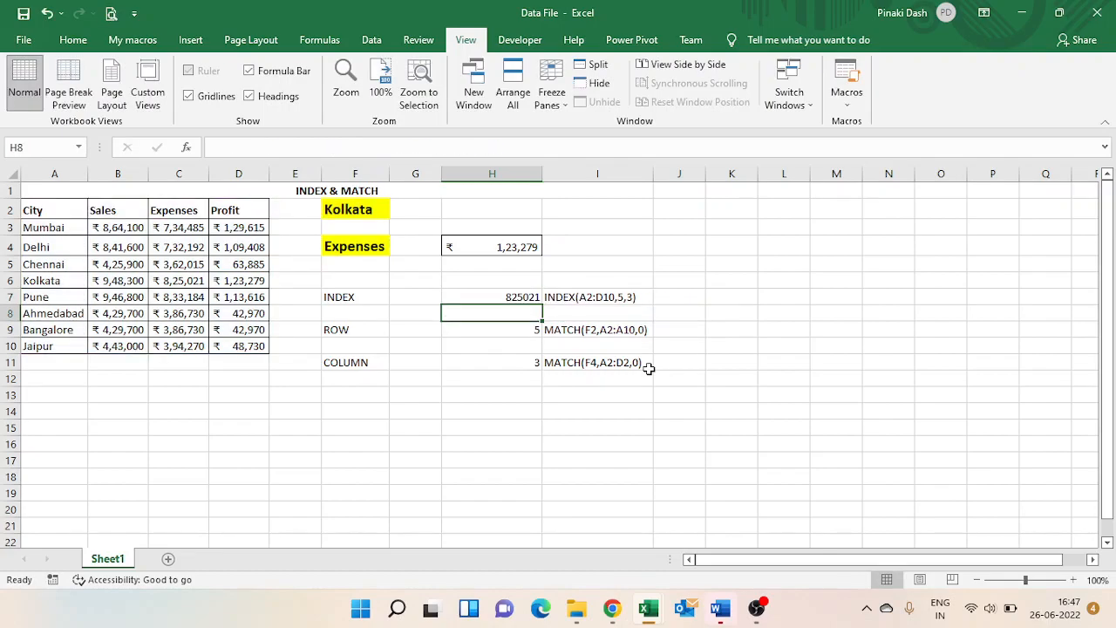
- Clear the VLOOKUP formula from cell H4
click(504, 298)
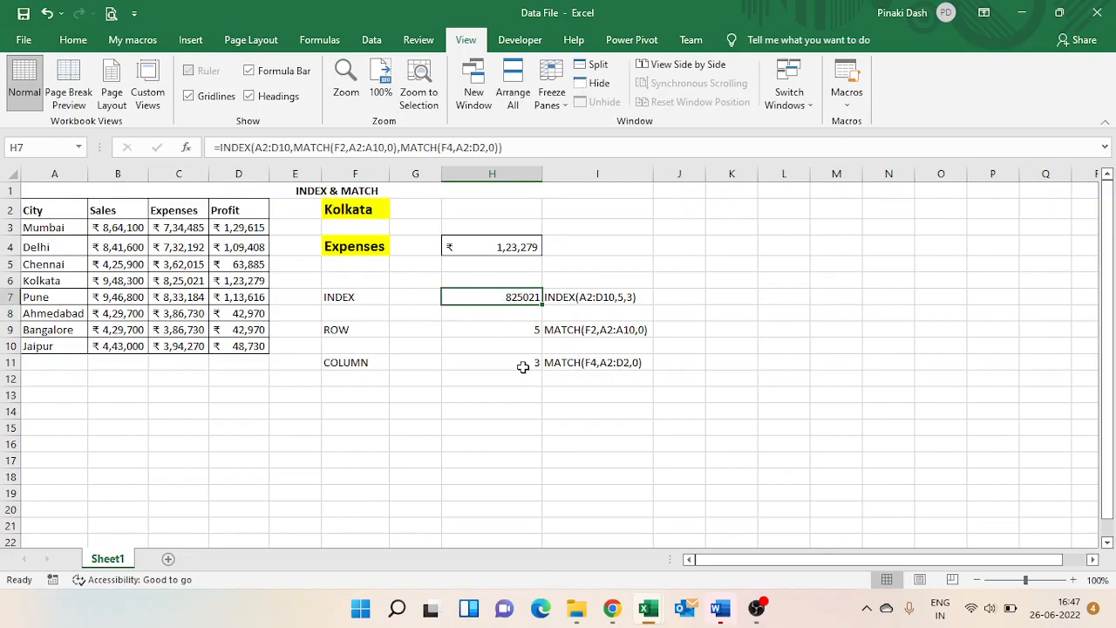
click(499, 249)
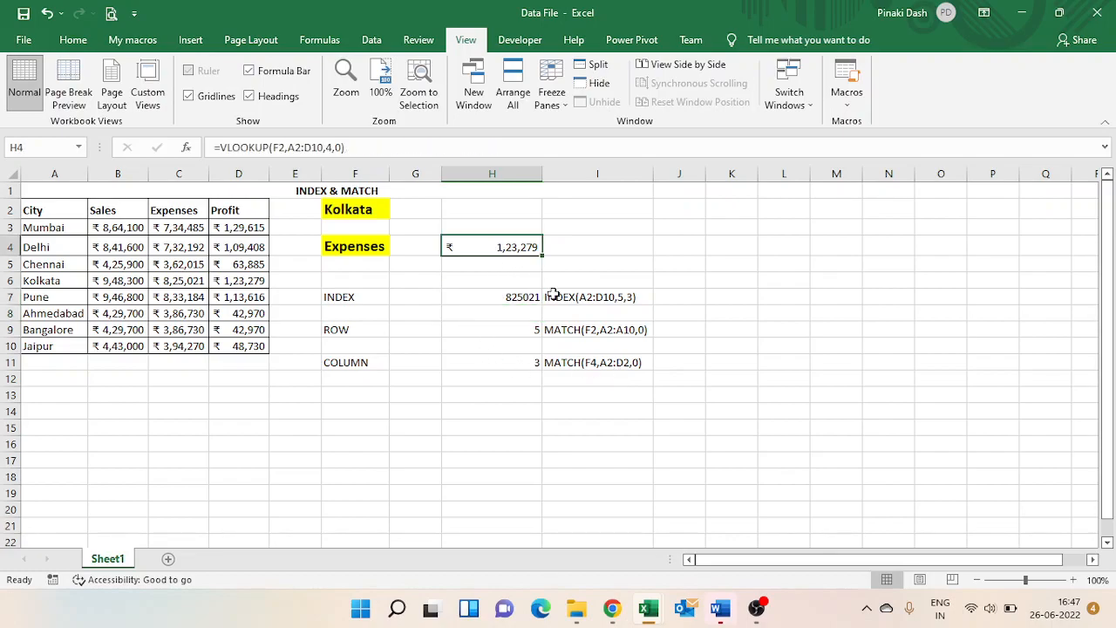
key(Delete)
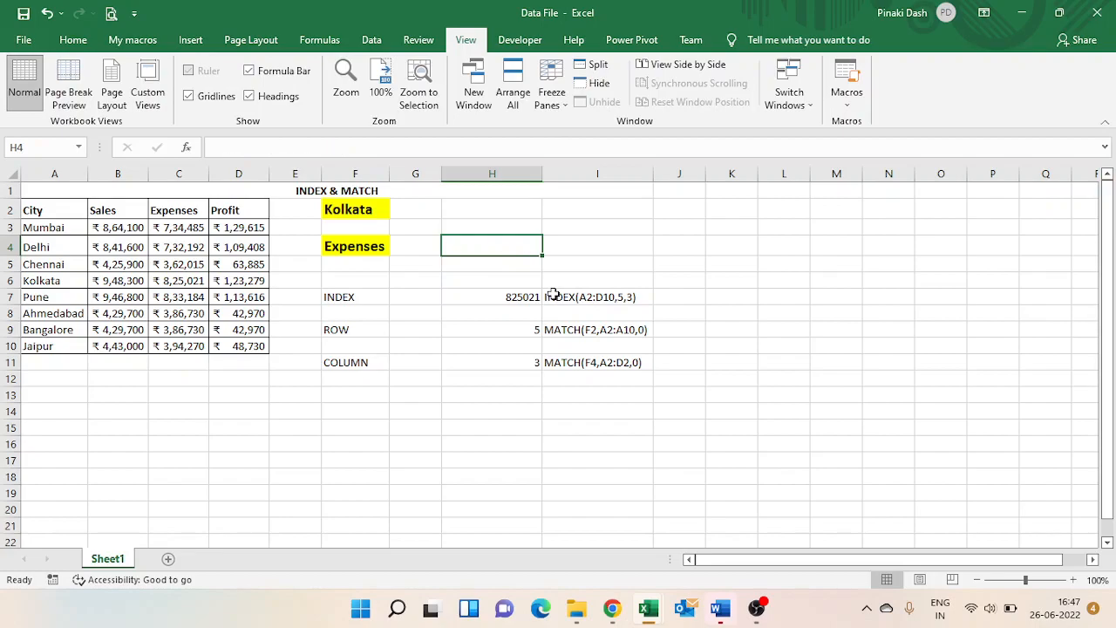
- Check the result in H7 against the cell where the Kolkata row meets the Expenses column in the data table
click(516, 296)
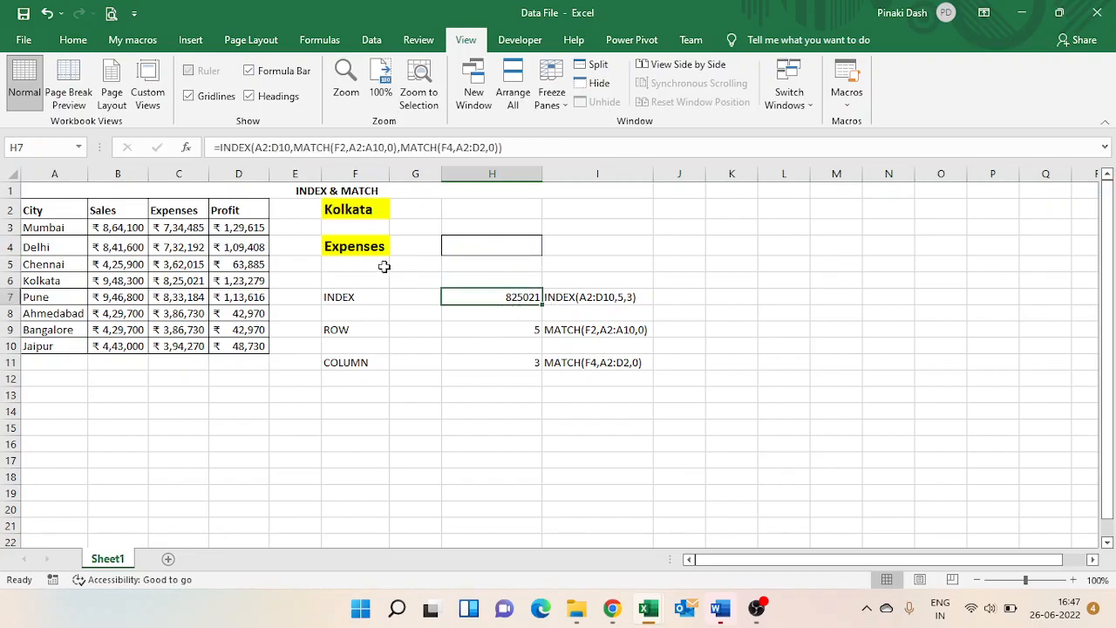
click(359, 209)
click(361, 249)
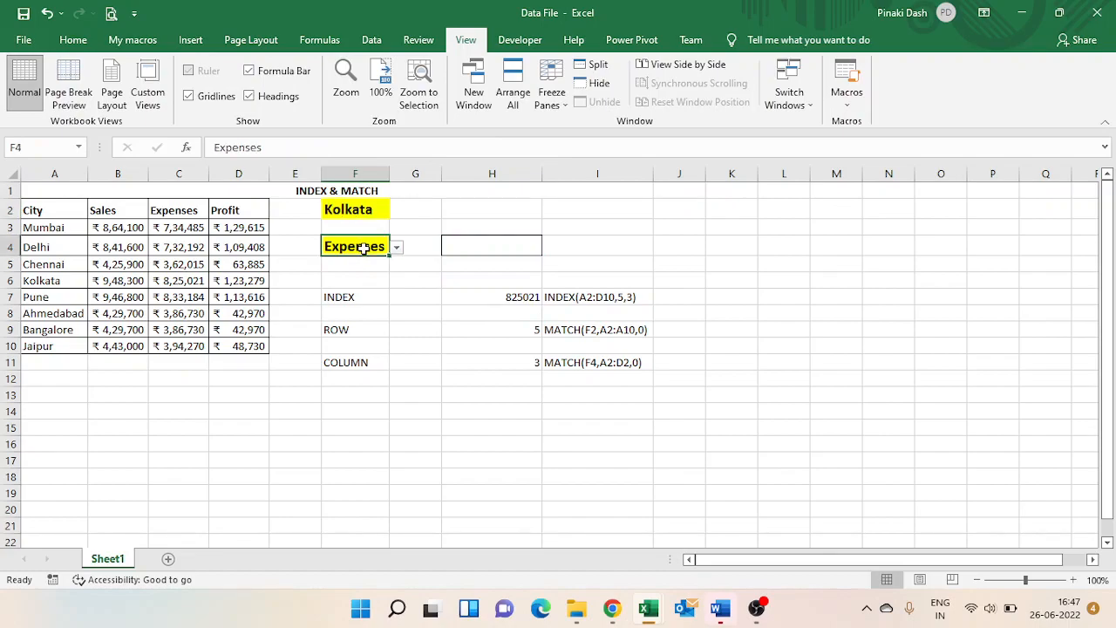
click(486, 297)
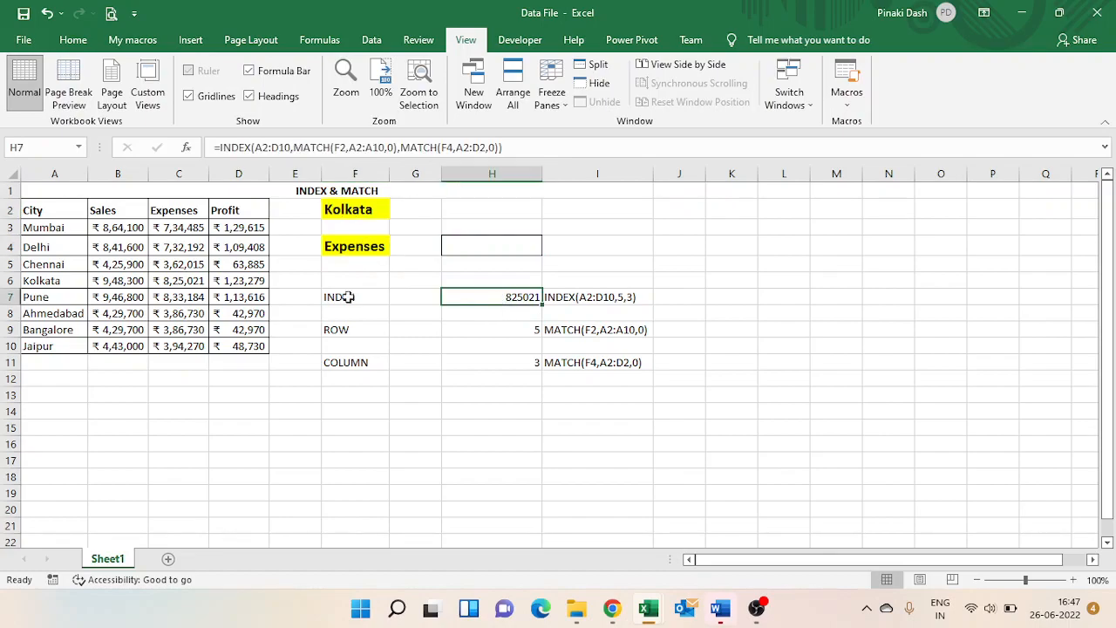
drag(26, 281, 231, 281)
drag(183, 214, 170, 344)
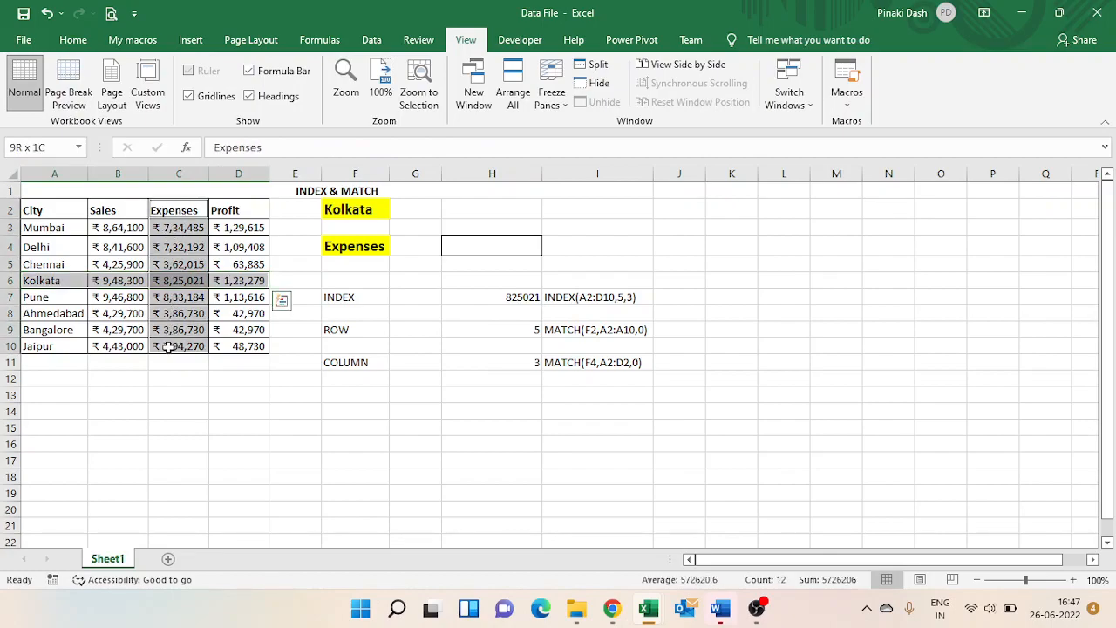
click(171, 282)
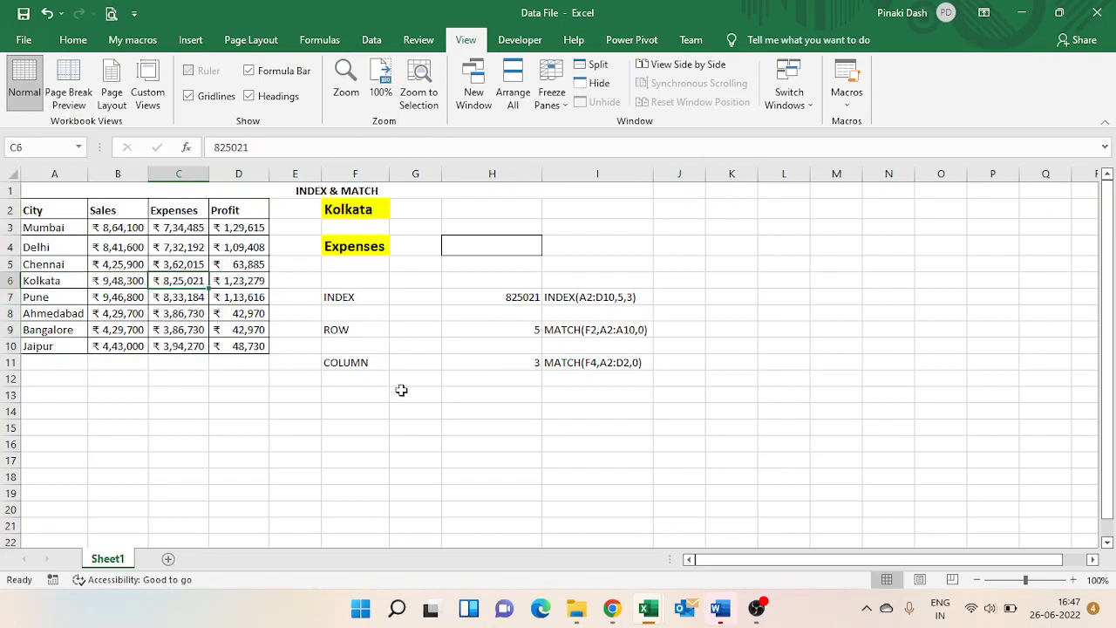
click(370, 210)
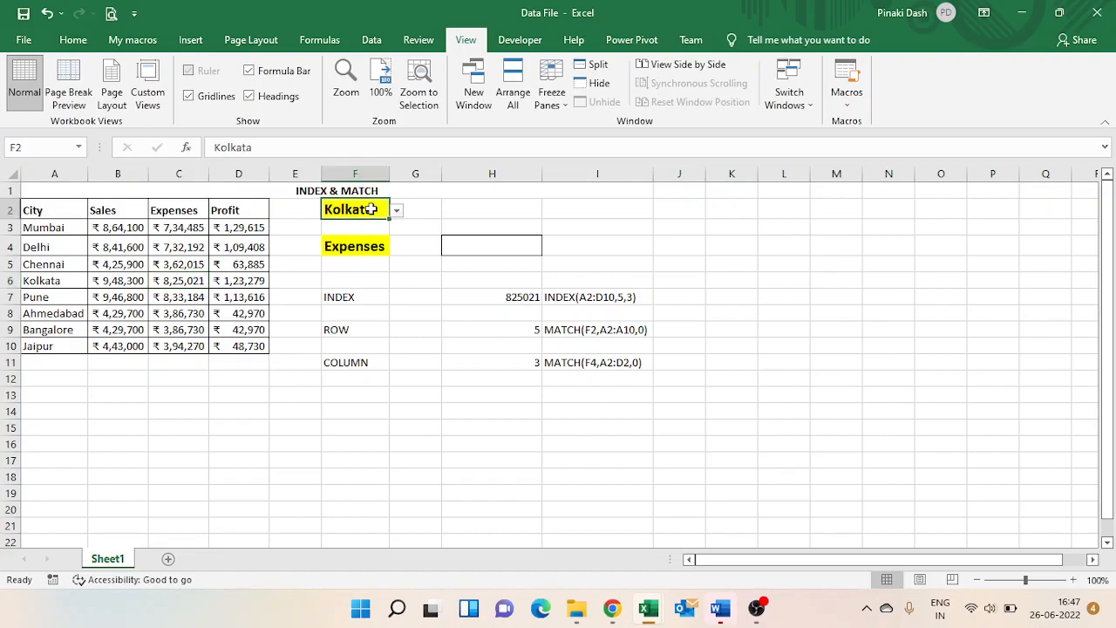
click(367, 241)
click(528, 296)
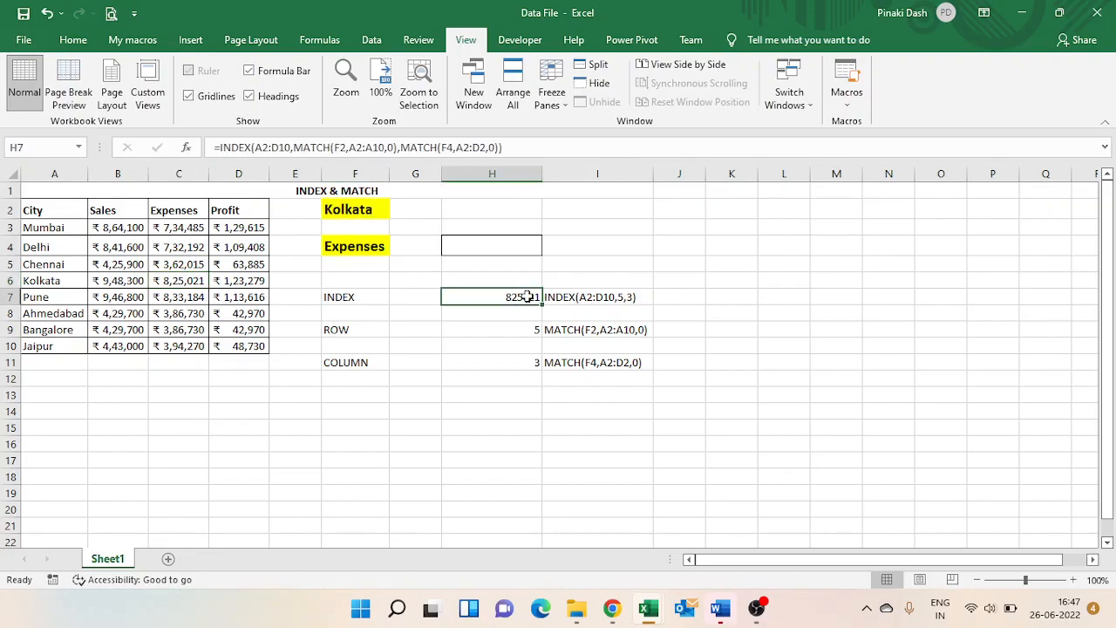
- Choose Pune as the city in F2 and Profit as the measure in F4 to test the combined lookup
click(365, 209)
click(397, 212)
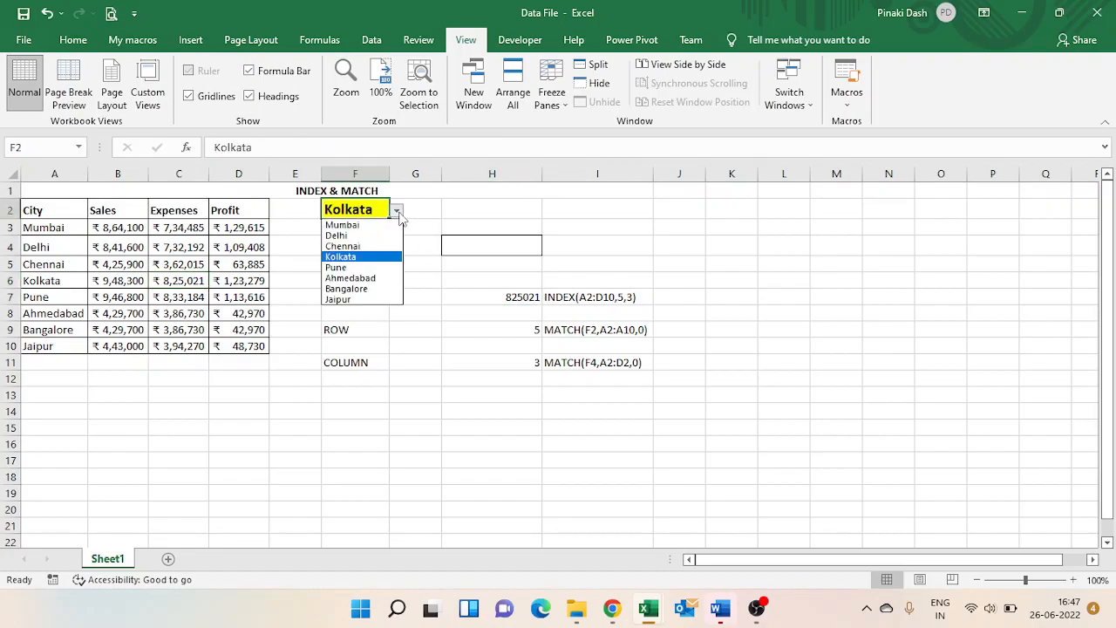
click(379, 267)
click(373, 249)
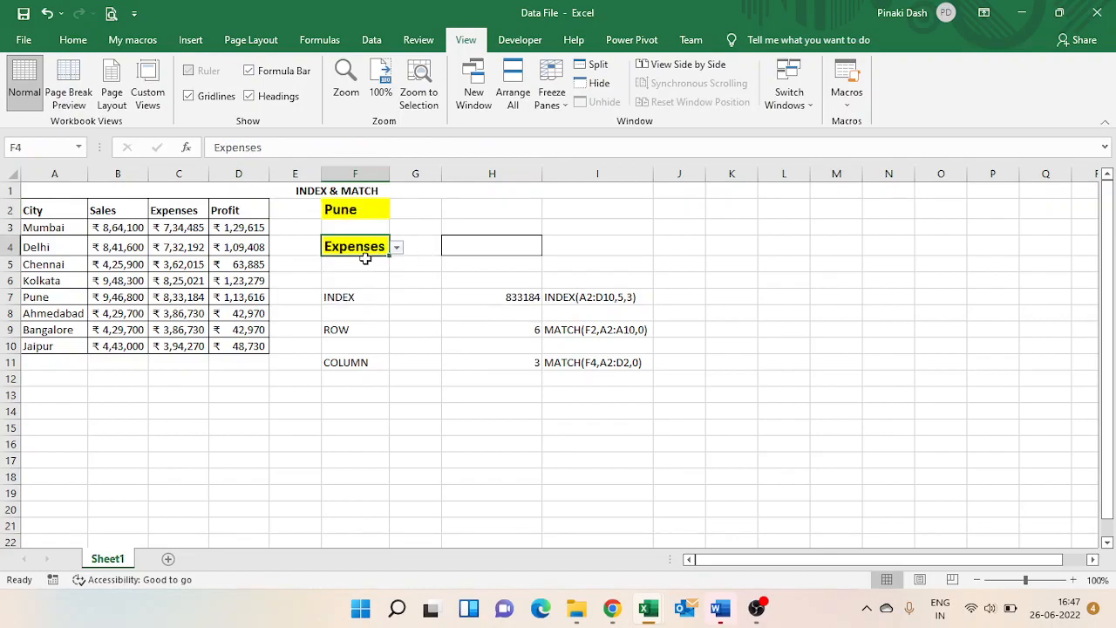
click(397, 249)
click(371, 284)
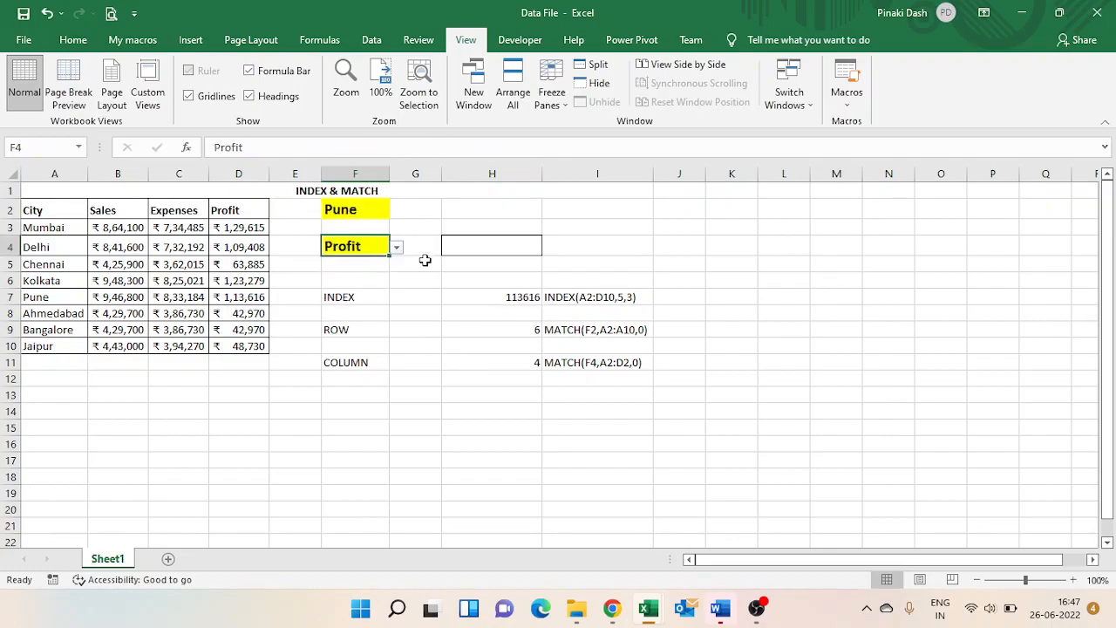
- Check the result in H7 against the cell where the Pune row meets the Profit column in the data table
click(517, 296)
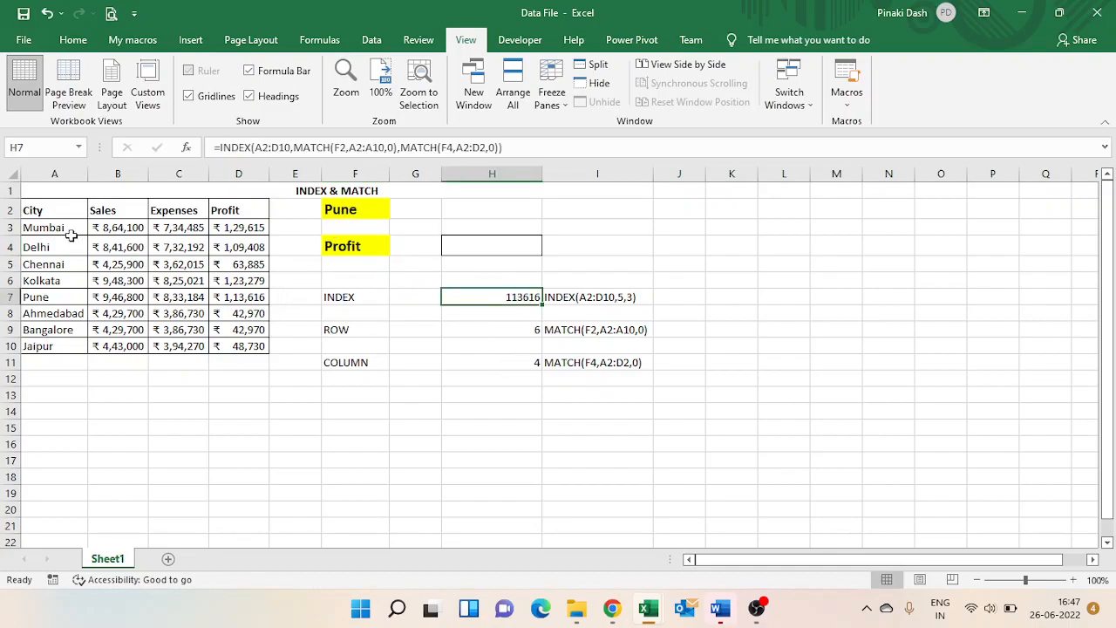
drag(24, 296, 238, 294)
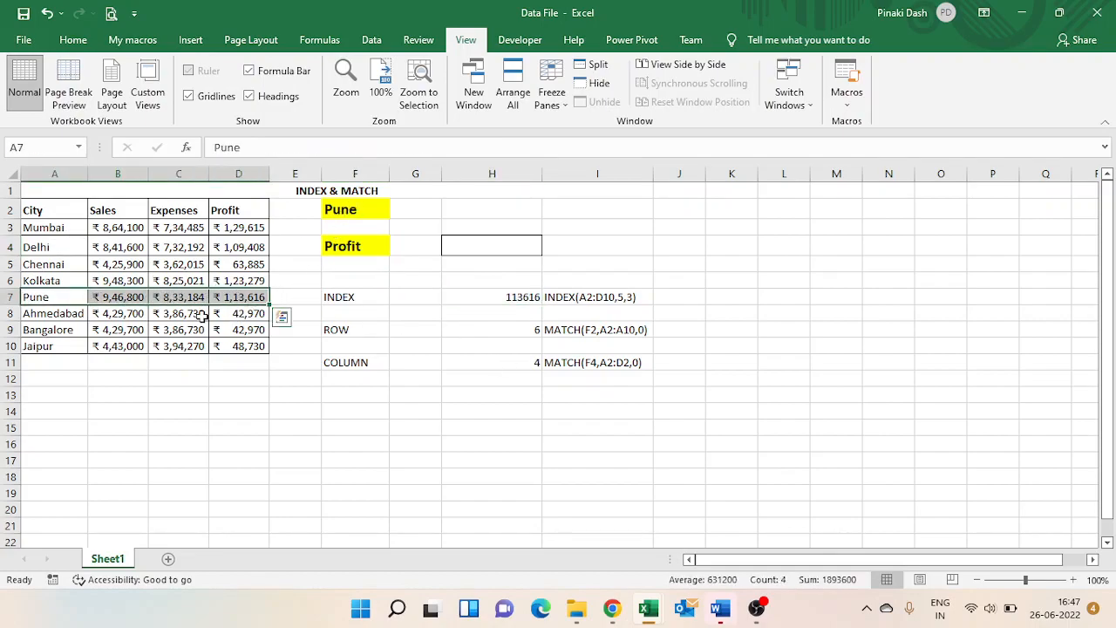
drag(237, 210, 237, 346)
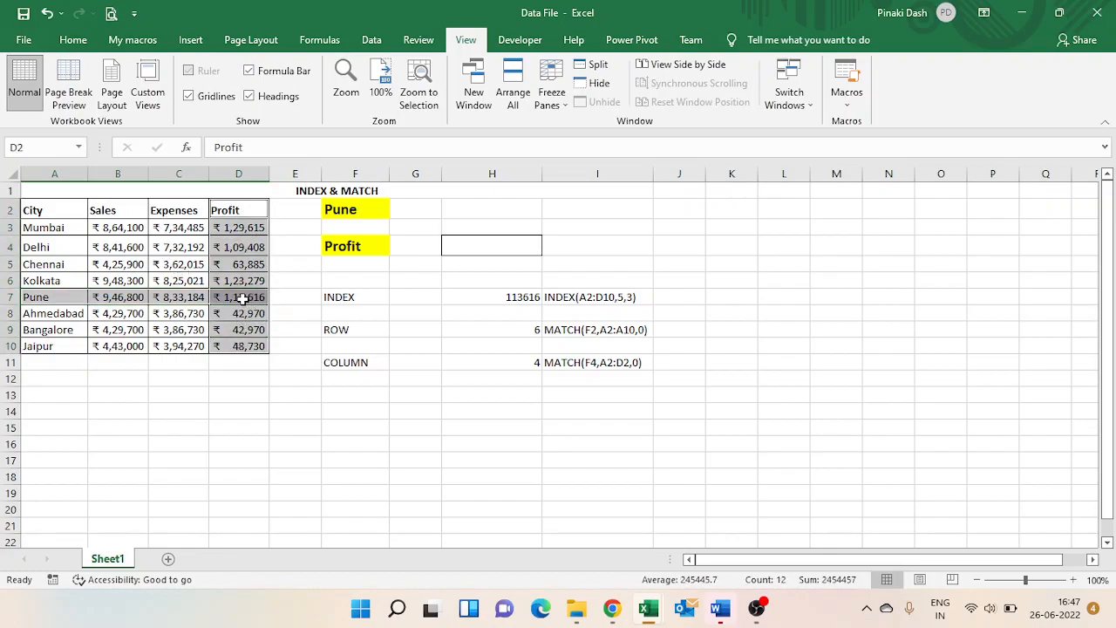
click(243, 298)
- Review the combined INDEX and MATCH formula in H7 with its referenced ranges, leaving it unedited
click(525, 301)
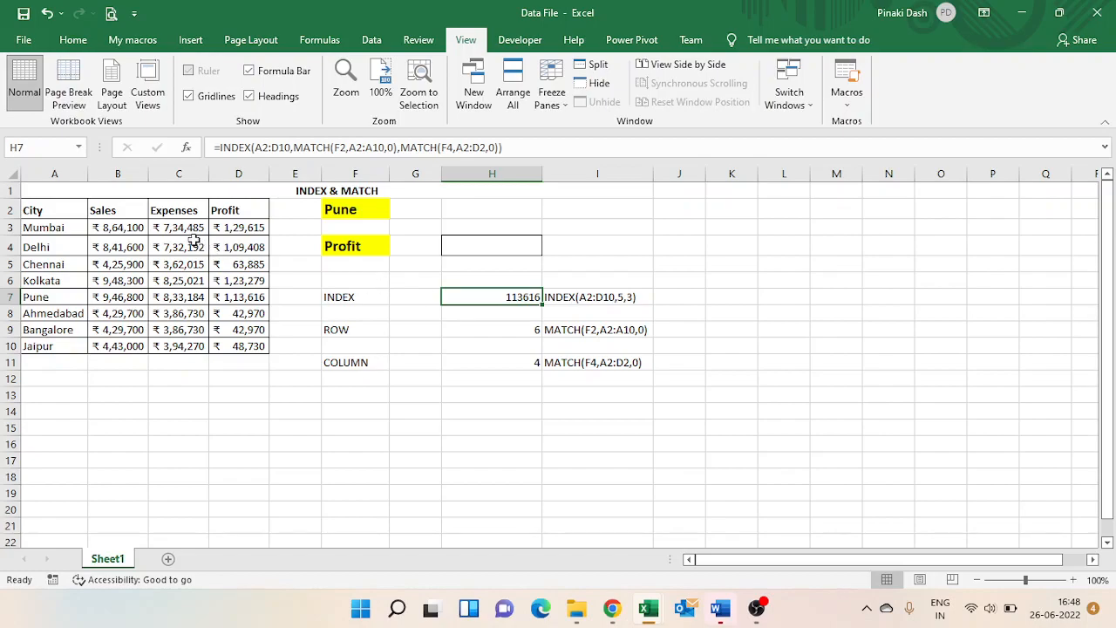
double_click(512, 297)
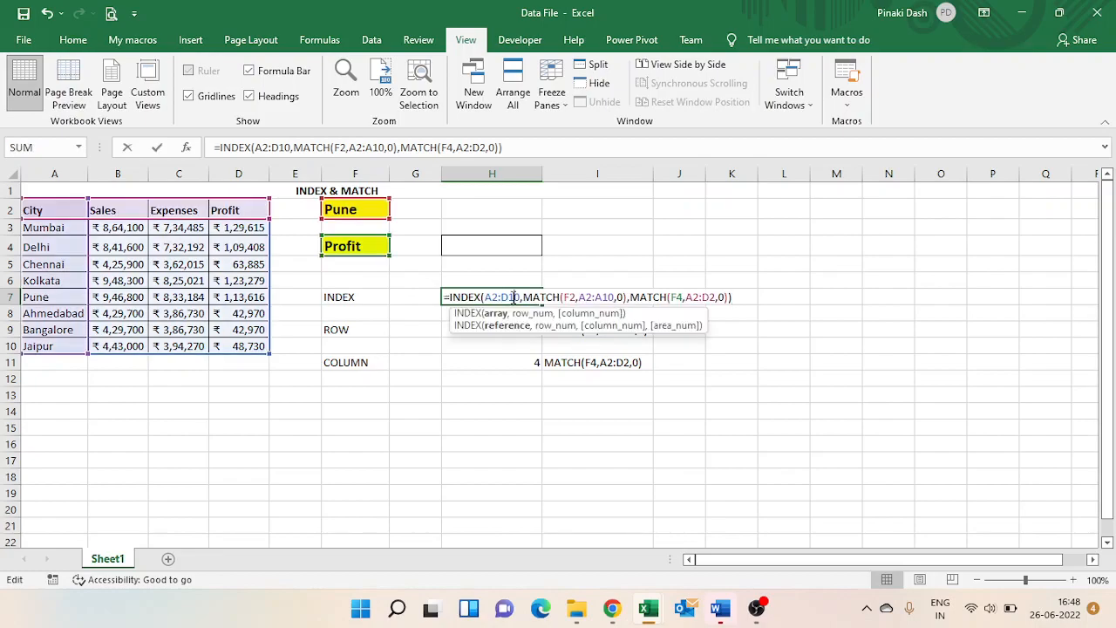
key(Escape)
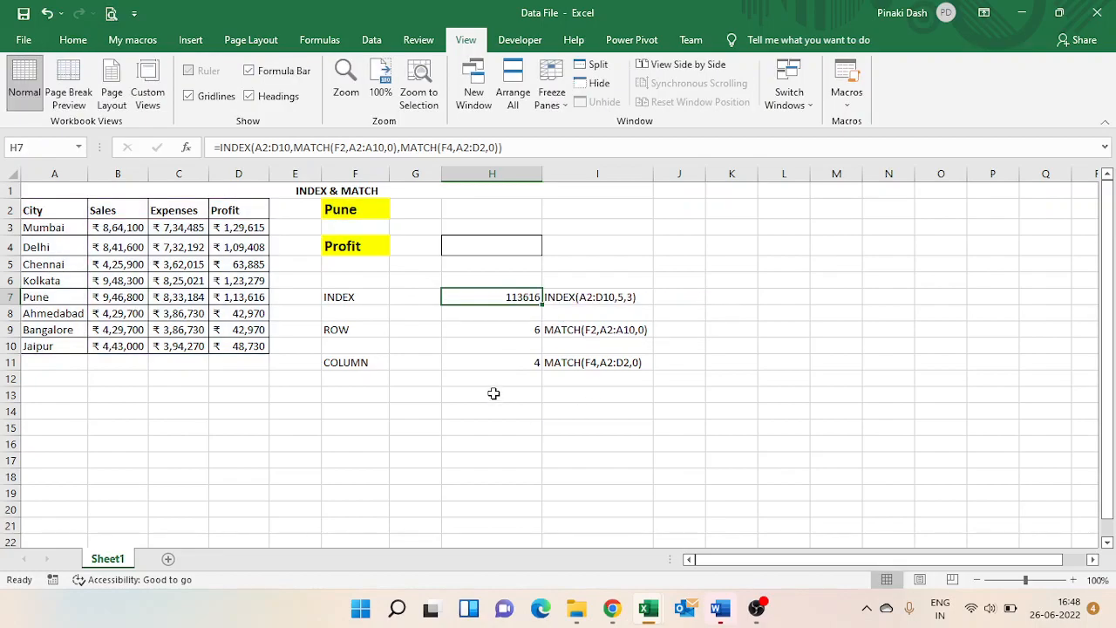